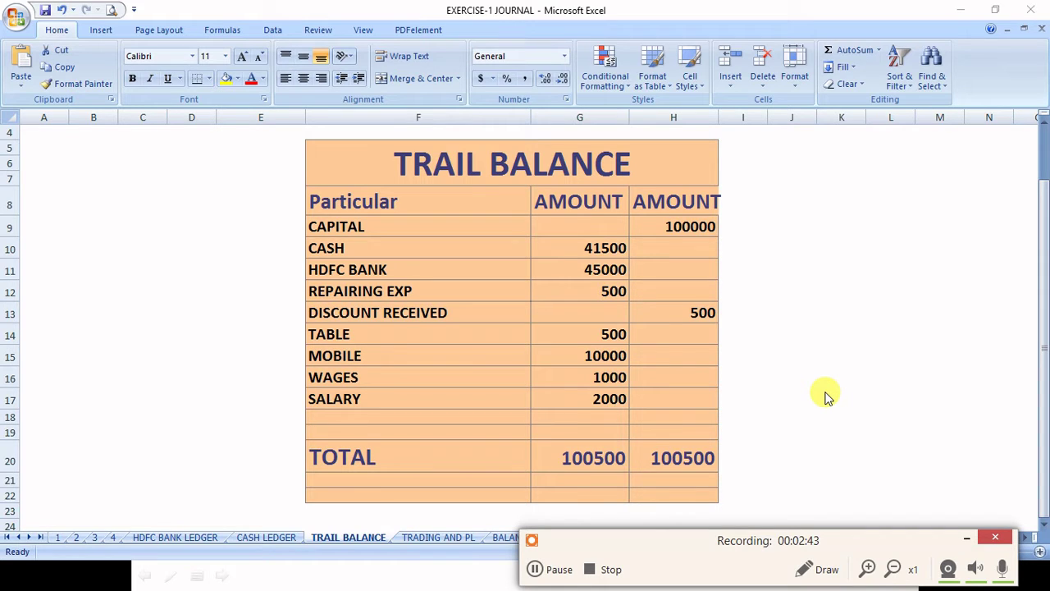
Look over the ledger accounts on the CASH LEDGER sheet and the Exercise-1 journal entries on sheet 1
click(441, 224)
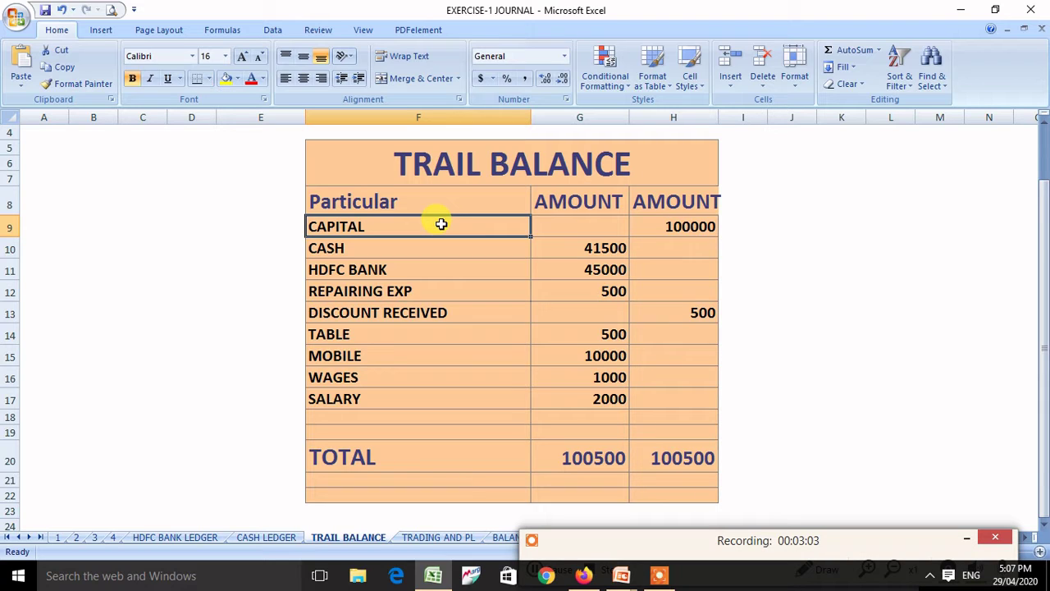
click(261, 538)
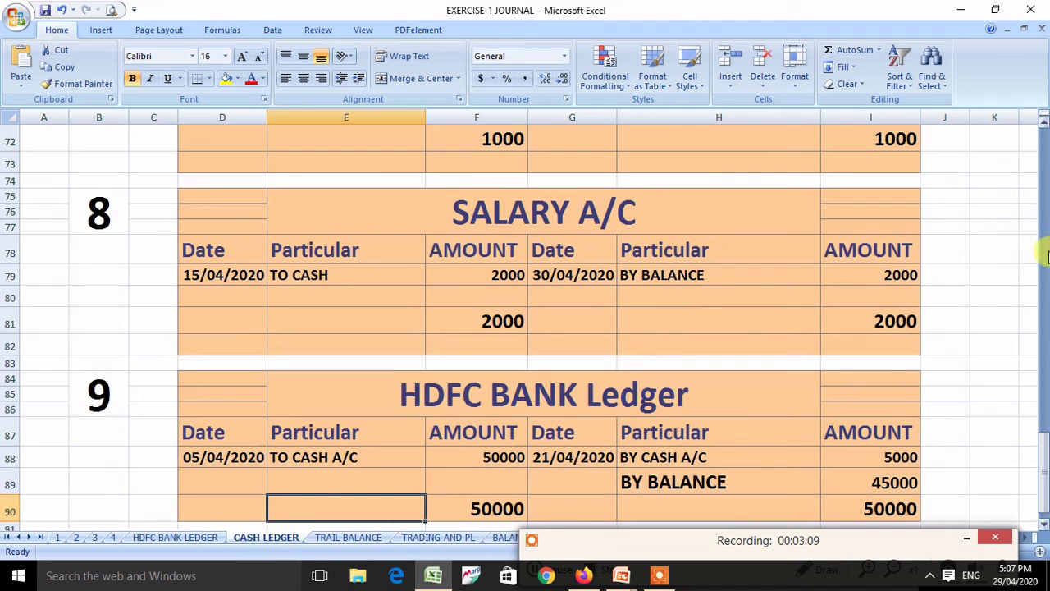
drag(1044, 446, 1045, 139)
click(496, 369)
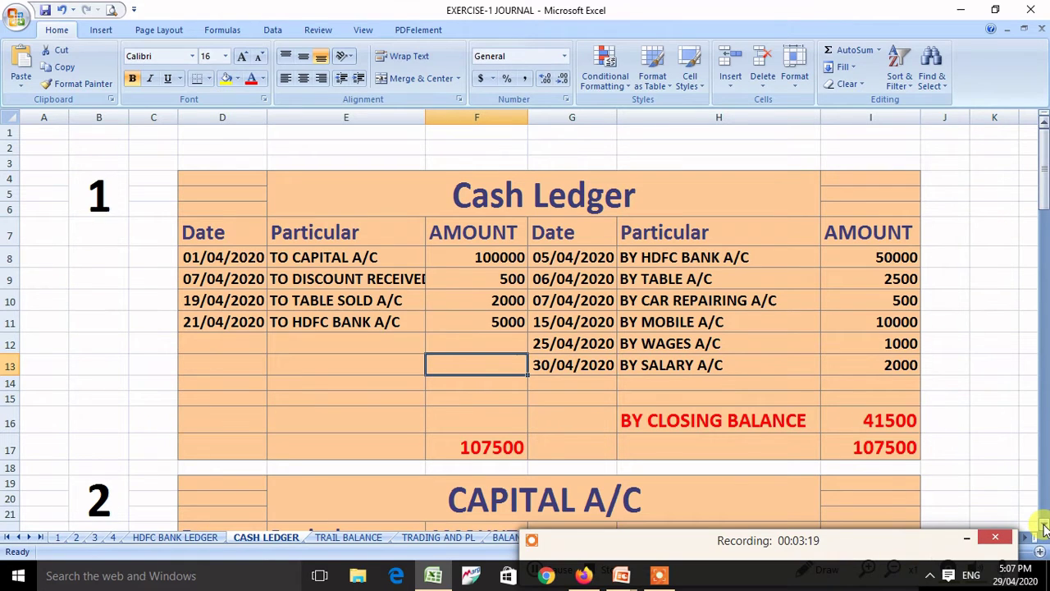
click(59, 538)
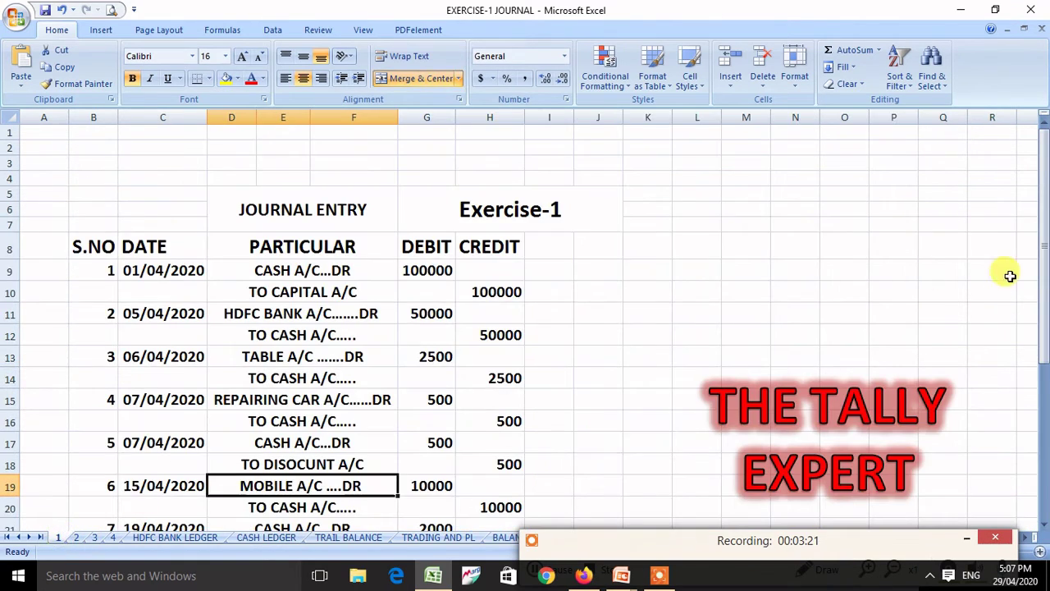
drag(1045, 282, 1043, 305)
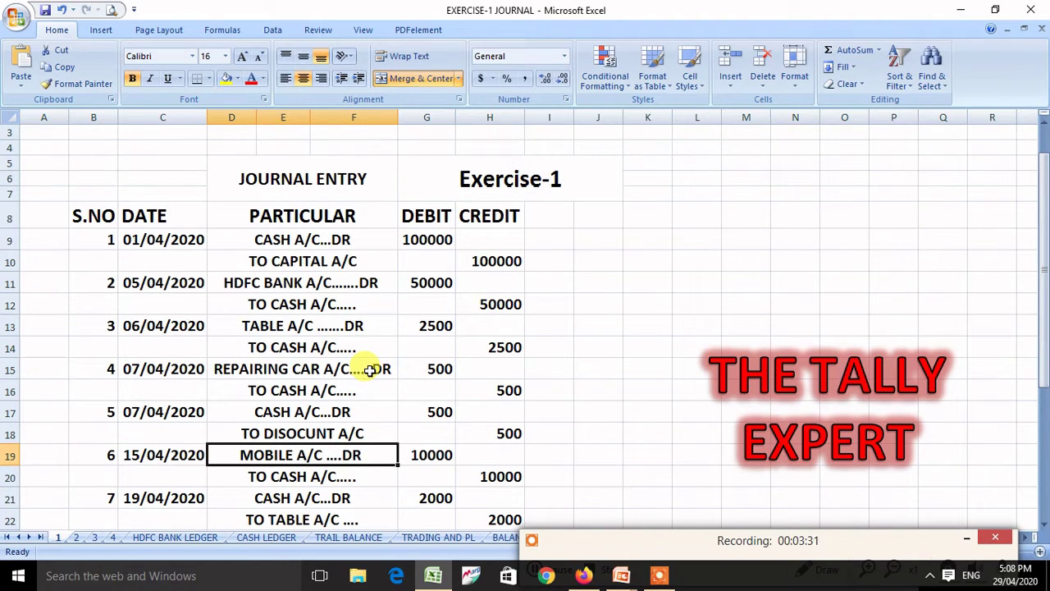
Examine the Cash Ledger on the CASH LEDGER sheet, focusing on its title and BY CLOSING BALANCE row
click(267, 537)
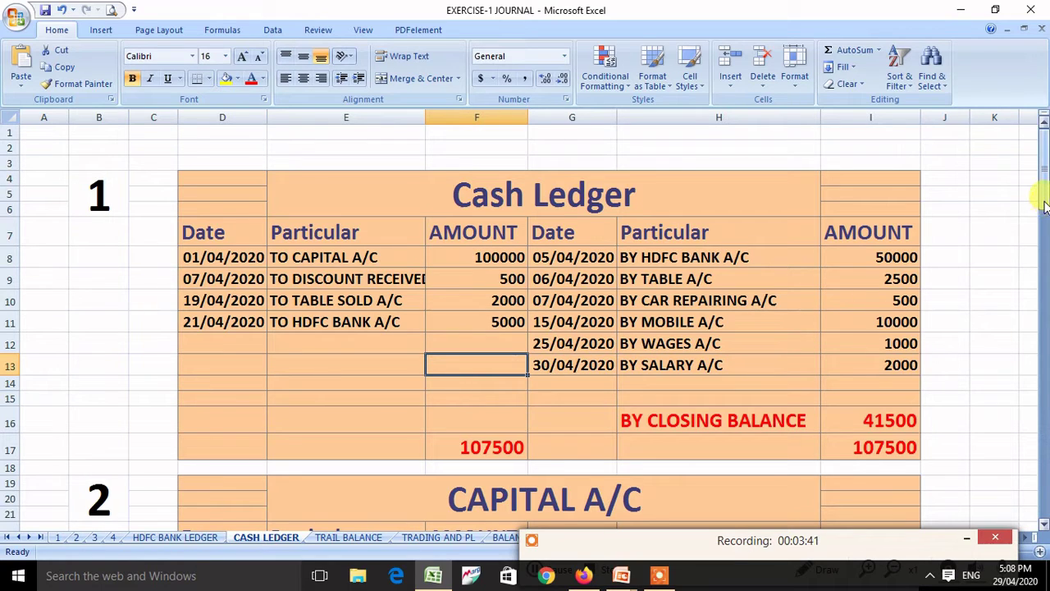
drag(1045, 207, 1045, 225)
click(703, 365)
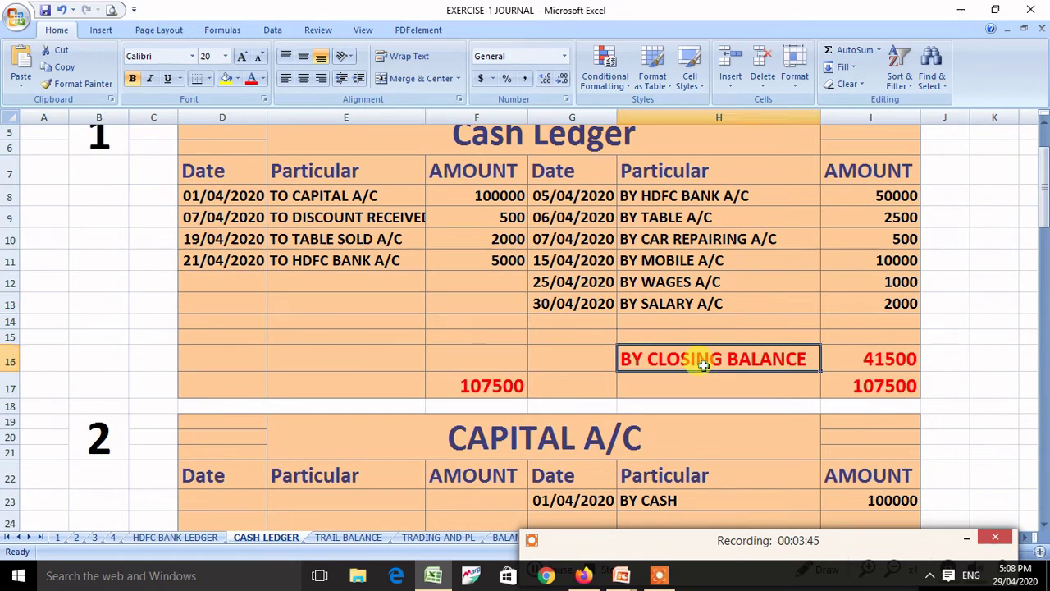
click(1045, 123)
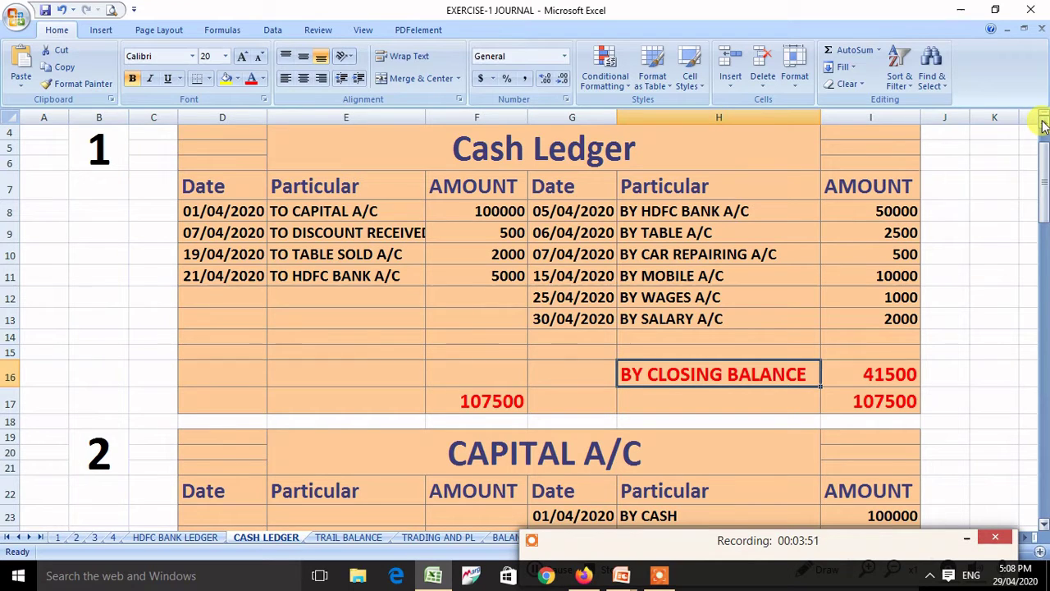
click(477, 141)
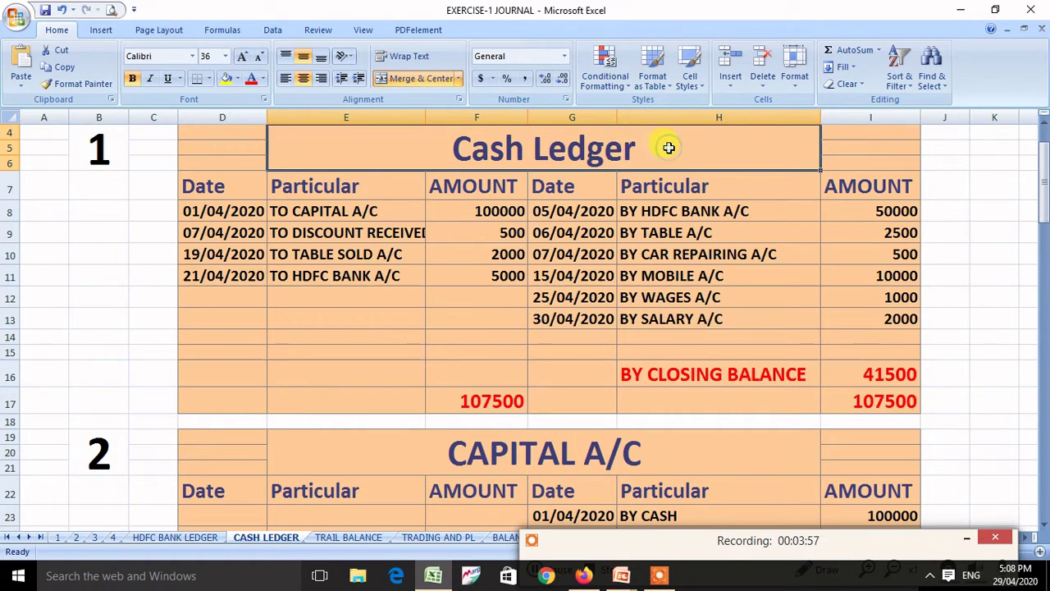
click(646, 377)
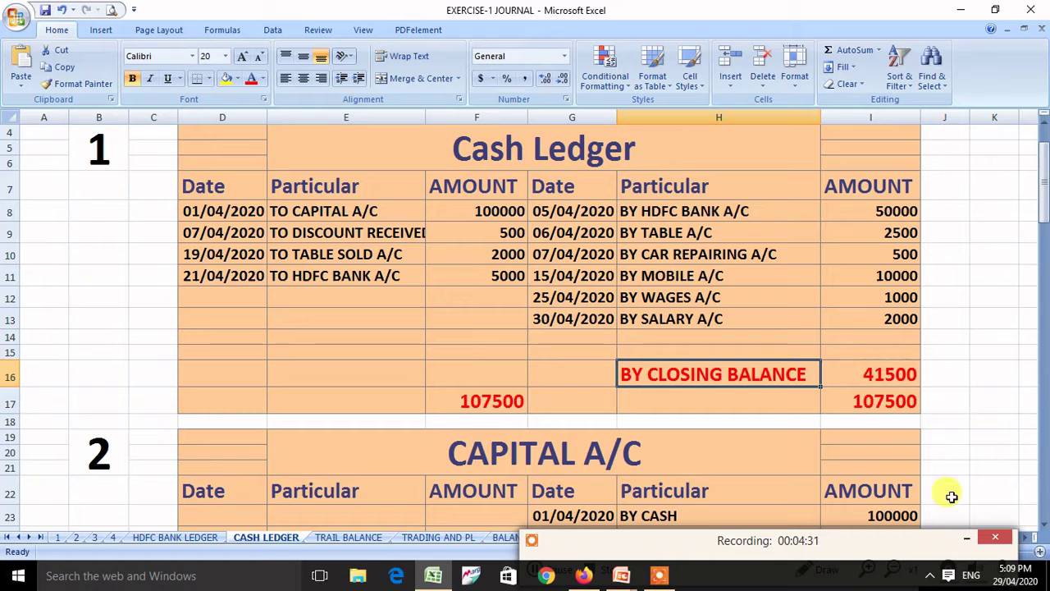
click(1044, 523)
click(1044, 524)
click(1044, 525)
click(1044, 525)
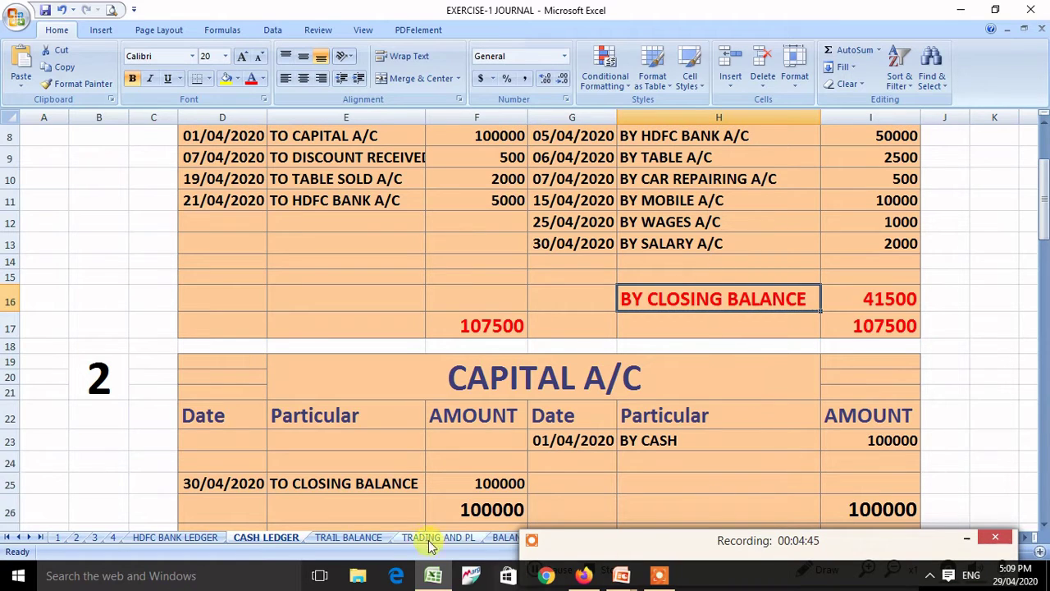
Check the CASH row and its debit amount on the TRAIL BALANCE sheet
click(356, 541)
click(445, 243)
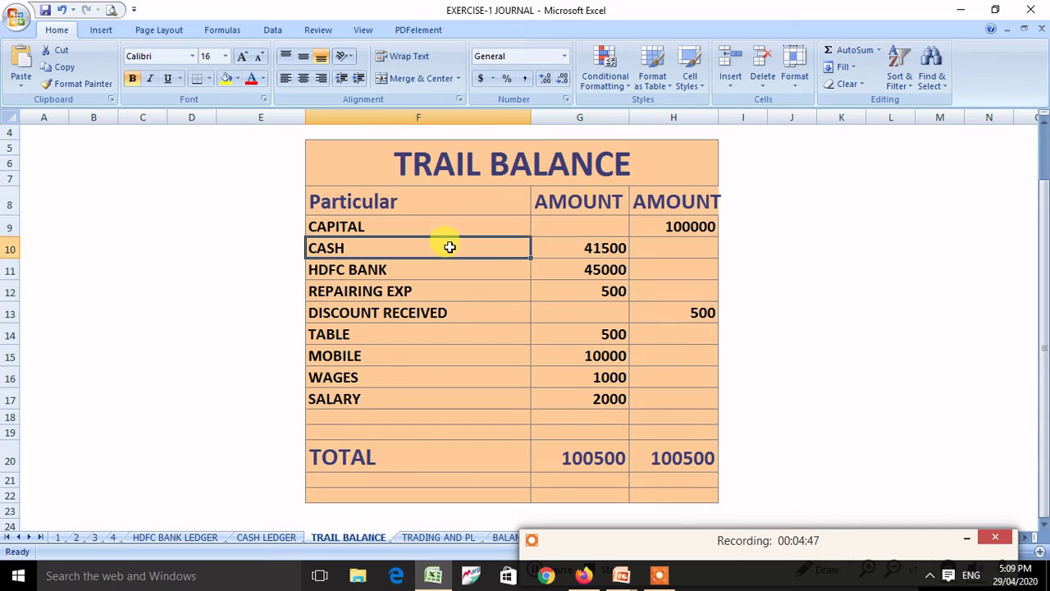
click(617, 241)
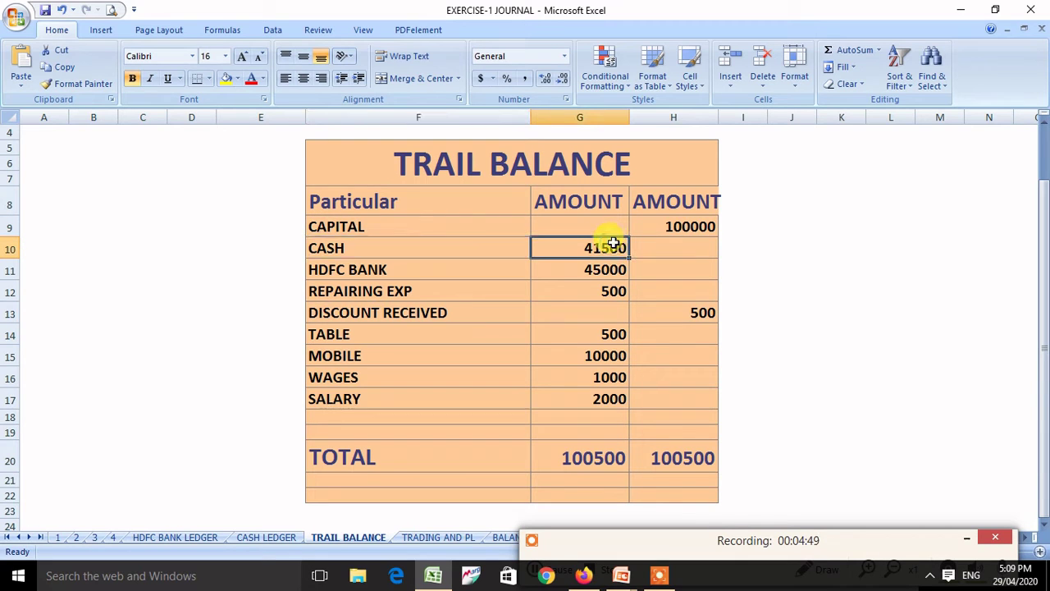
click(454, 247)
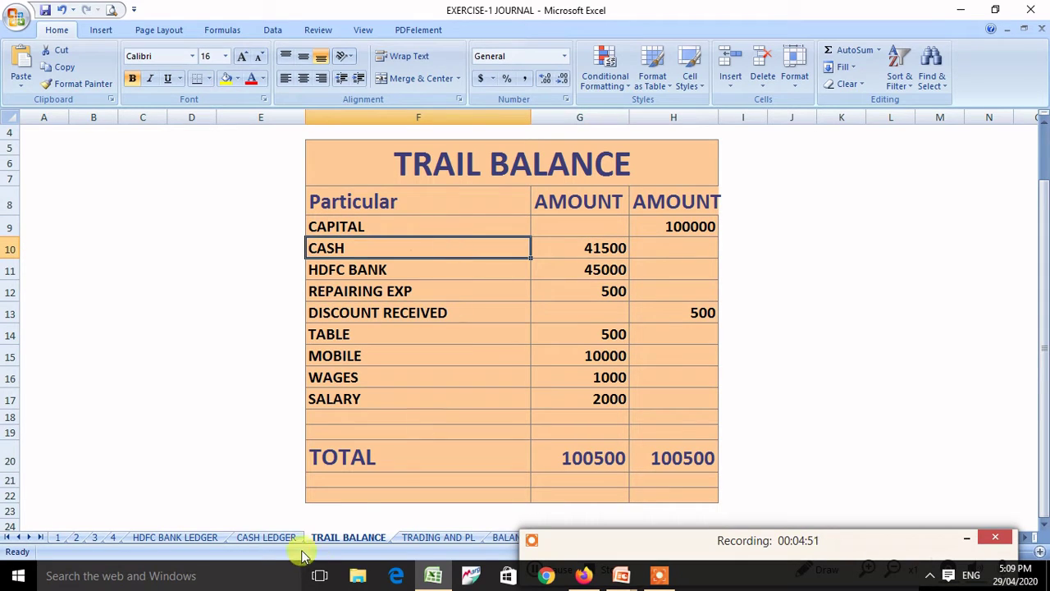
Return to the CASH LEDGER sheet and examine the BY CASH entry in the CAPITAL A/C ledger
click(279, 541)
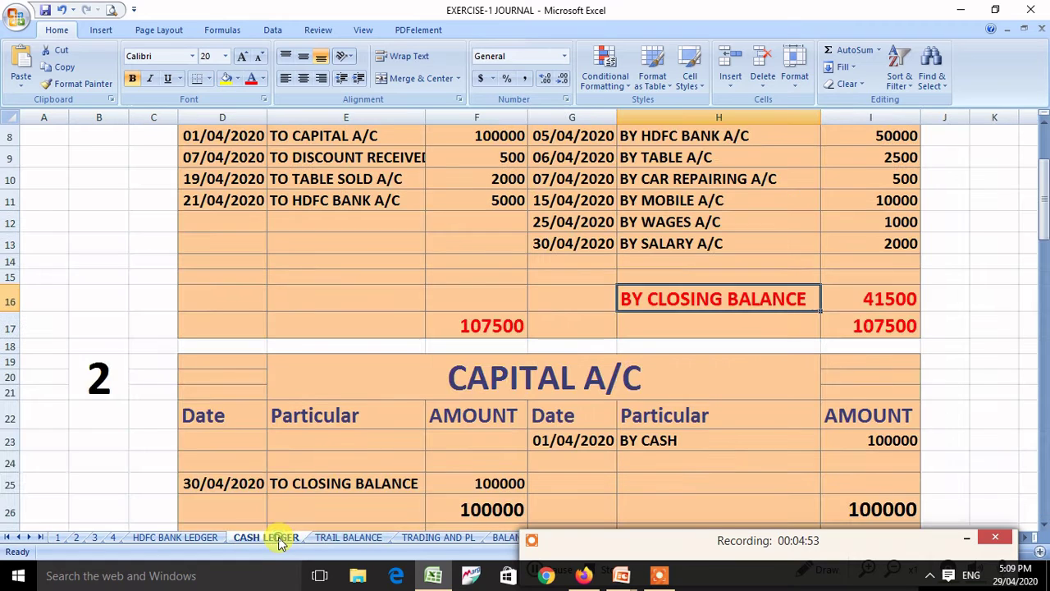
click(1044, 125)
click(1044, 125)
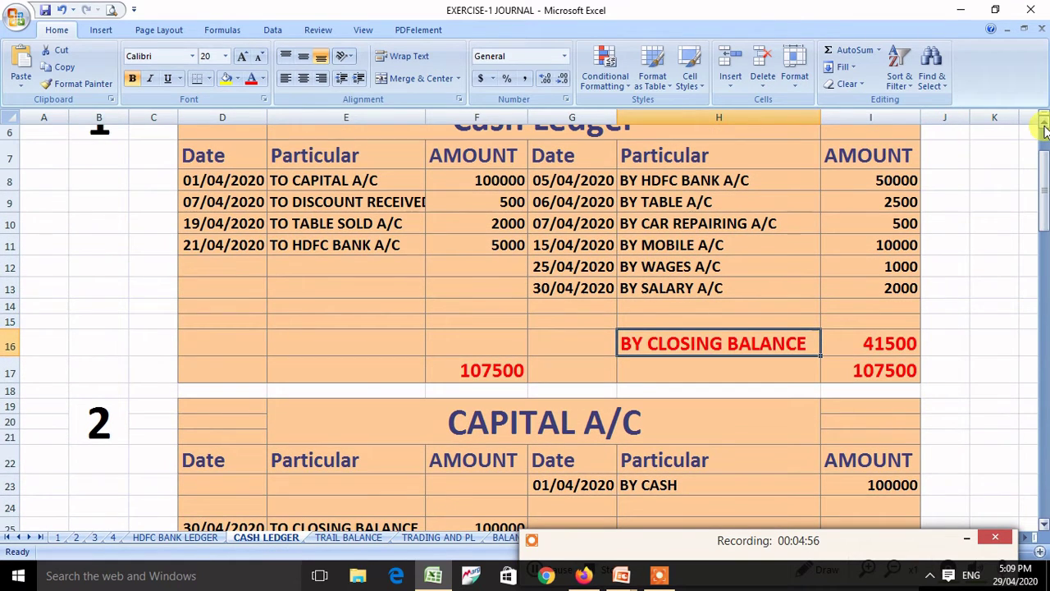
click(1044, 525)
click(1043, 525)
click(1044, 525)
click(1044, 525)
click(1044, 526)
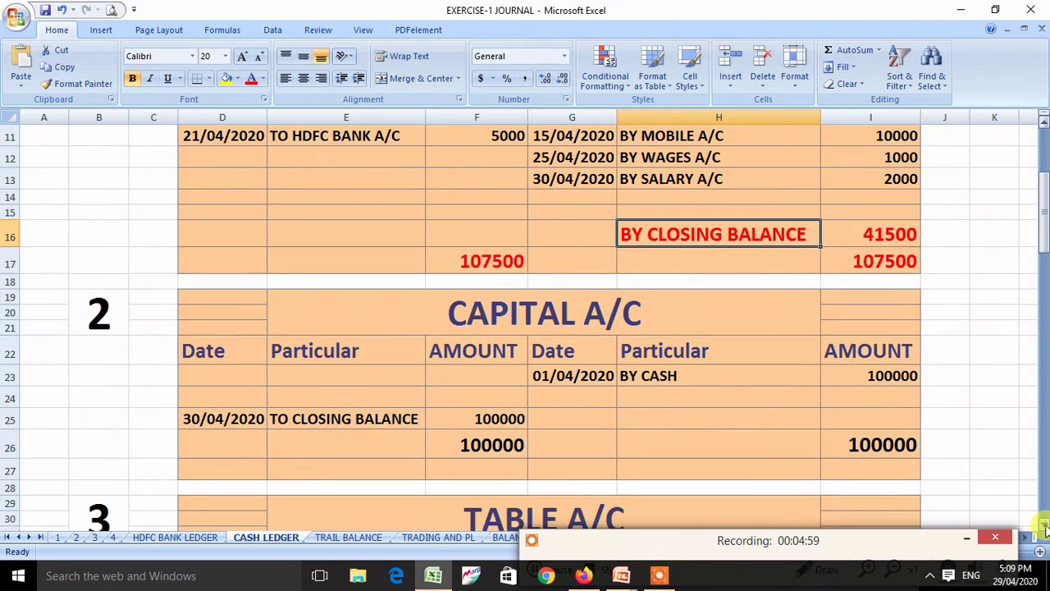
click(1044, 525)
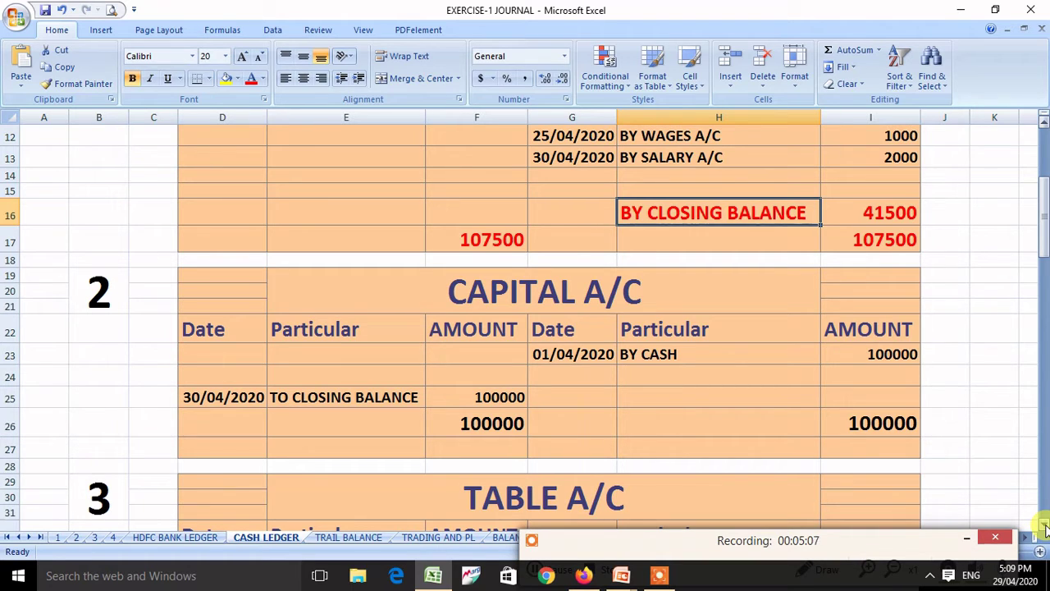
click(1044, 526)
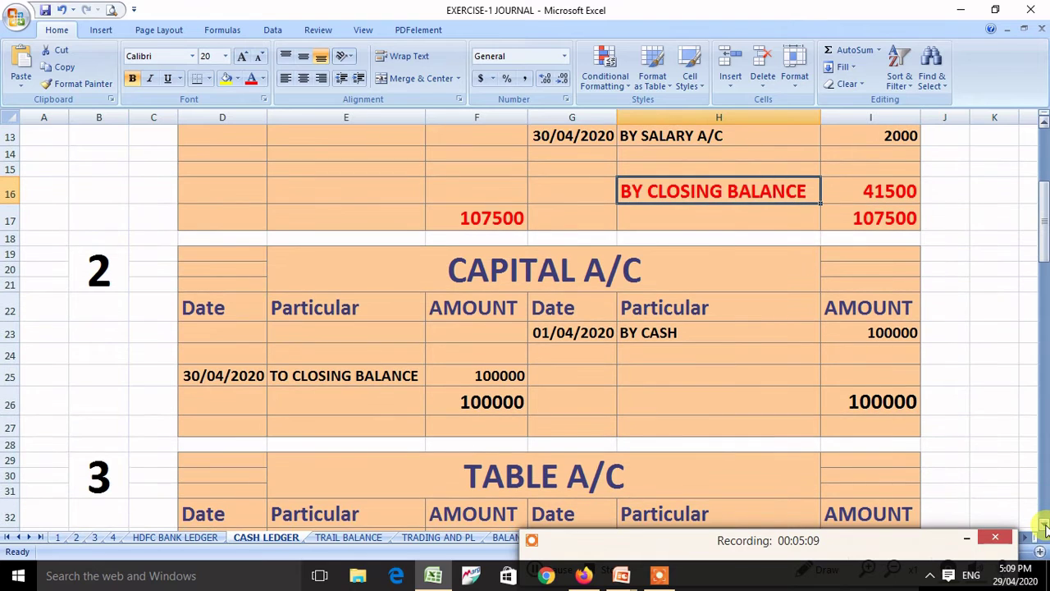
click(1045, 526)
click(1045, 526)
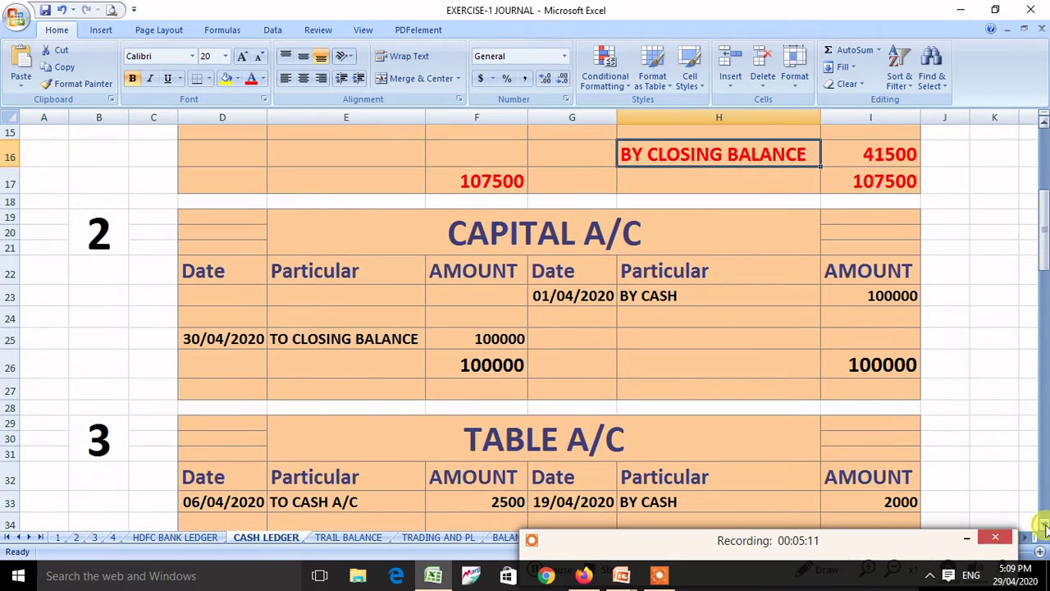
click(700, 300)
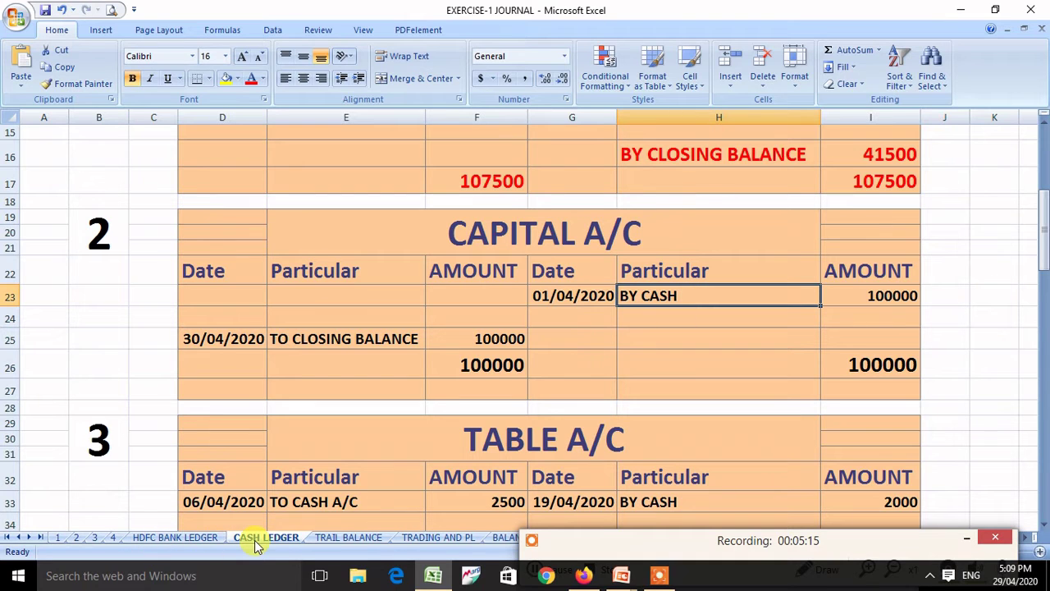
Examine the first journal entry on sheet 1, covering its CASH A/C debit and TO CAPITAL A/C credit lines
click(58, 538)
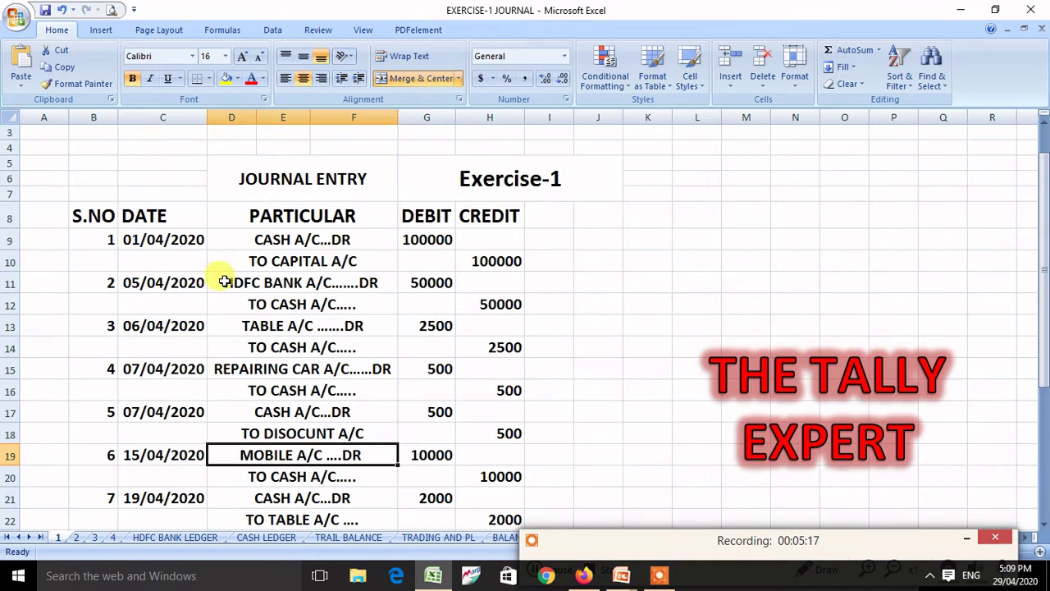
click(320, 260)
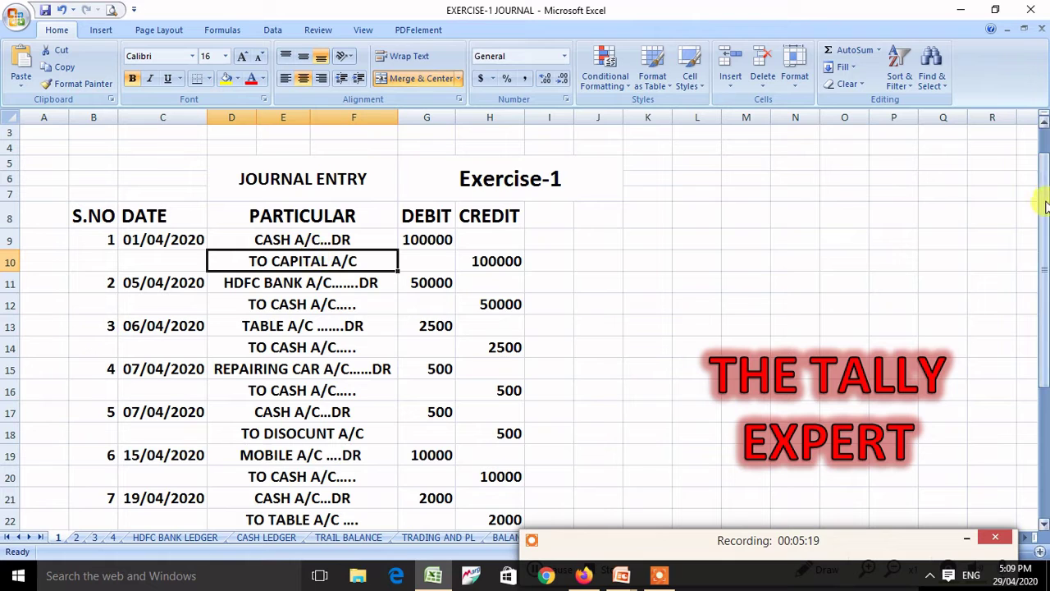
drag(1043, 203, 1044, 175)
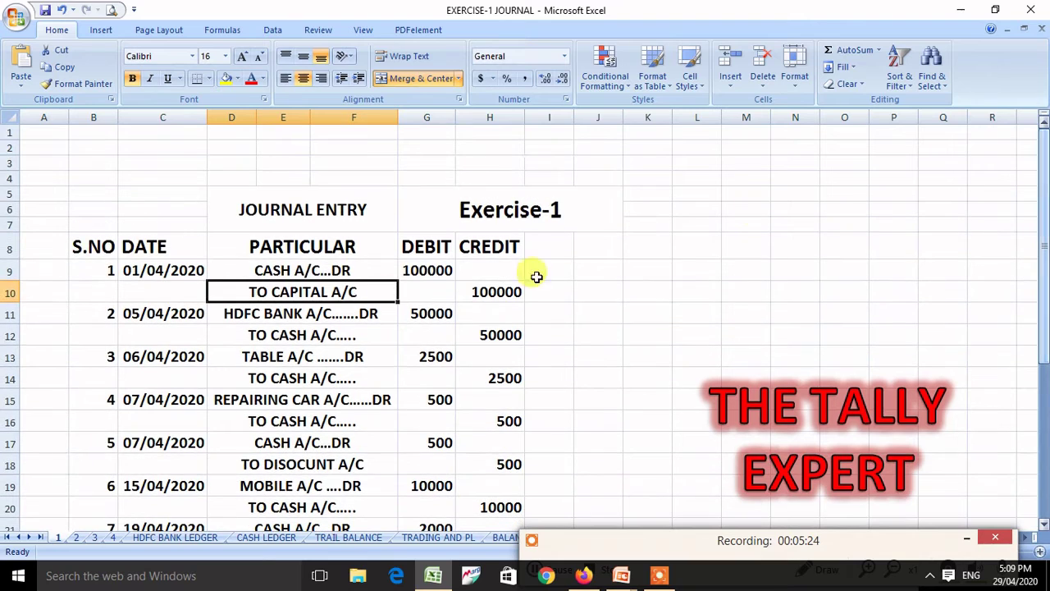
click(359, 266)
click(355, 295)
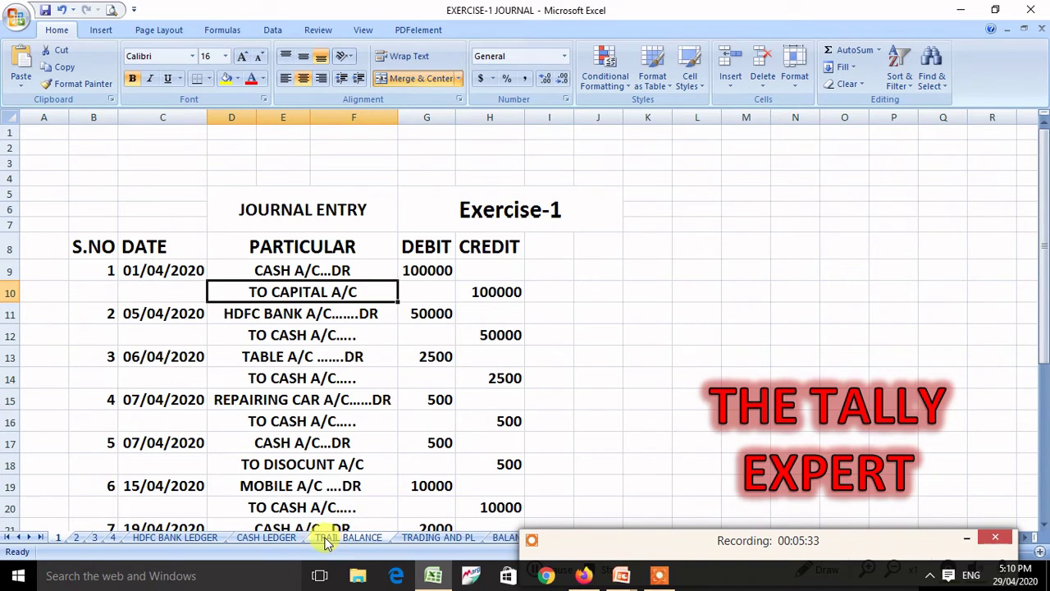
Trace that journal entry to the date, BY CASH particular and credit amount in the CAPITAL A/C ledger
click(271, 537)
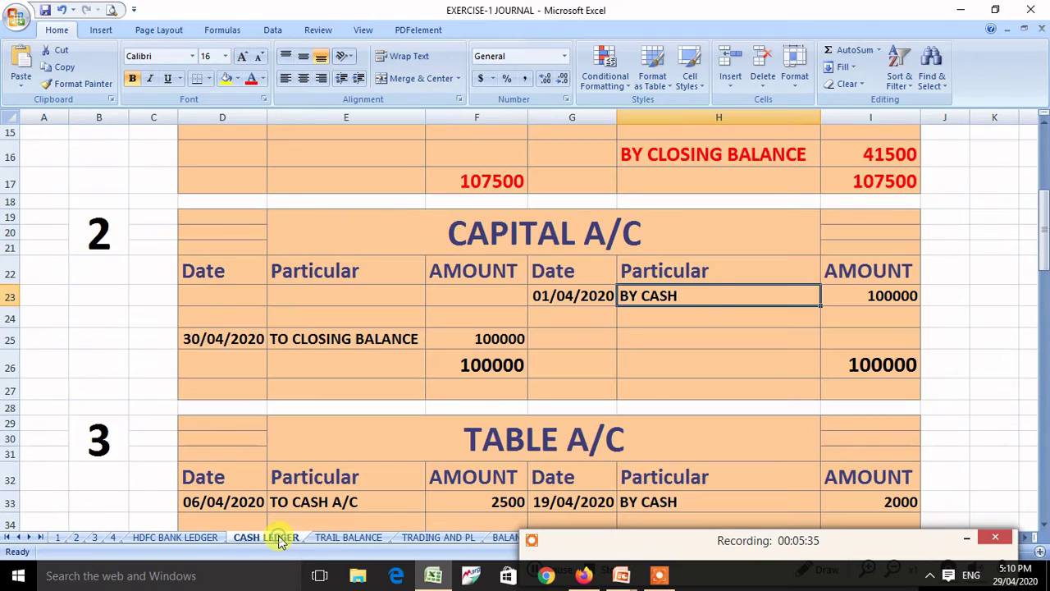
click(584, 297)
click(709, 296)
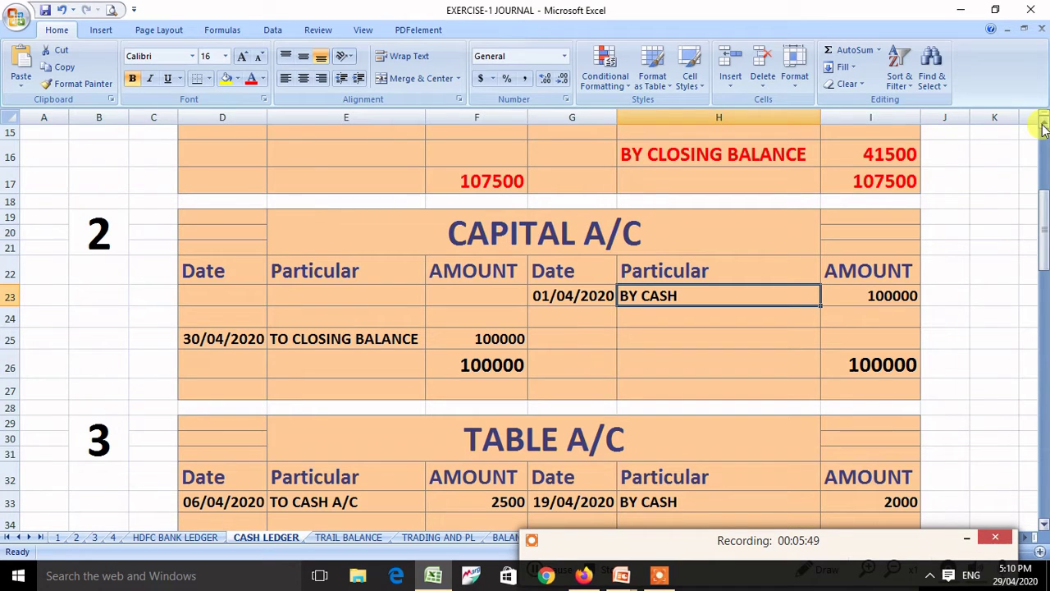
click(747, 314)
click(753, 296)
click(852, 297)
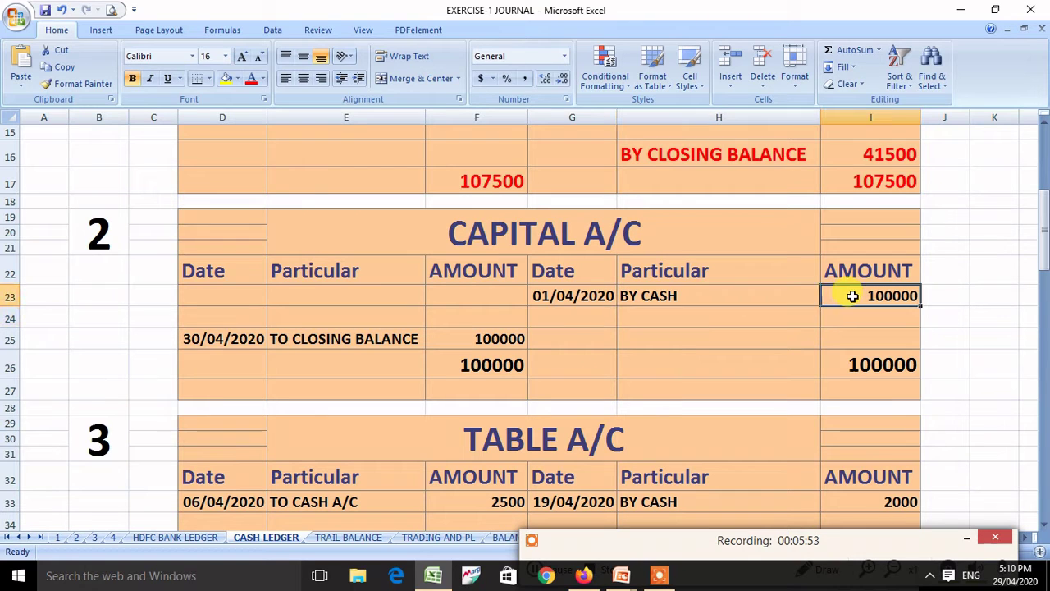
click(729, 298)
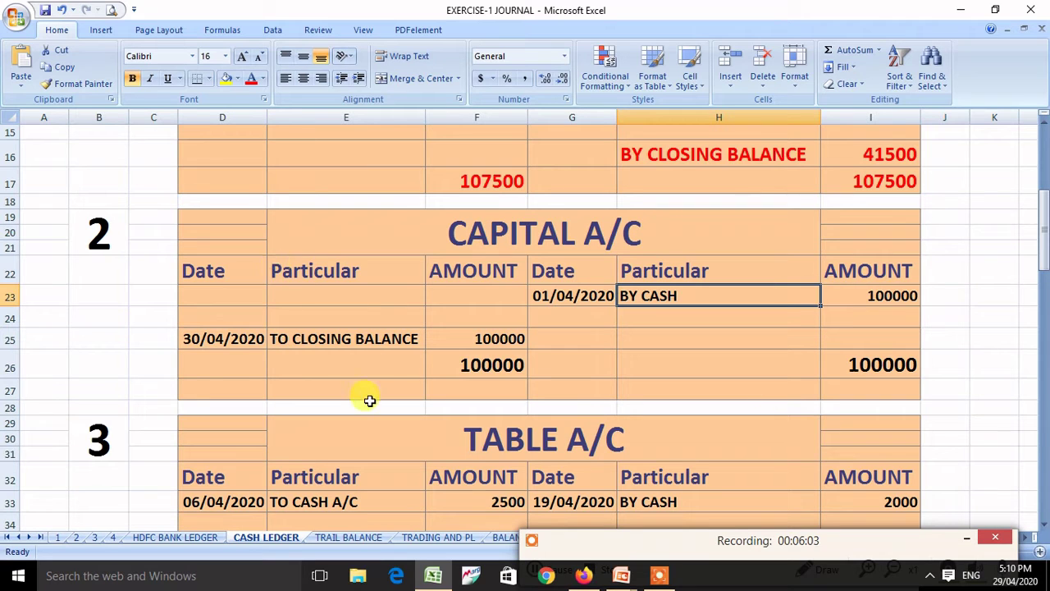
Compare the CAPITAL A/C credit entry and totals with the TO CLOSING BALANCE row on the debit side
drag(853, 297, 860, 359)
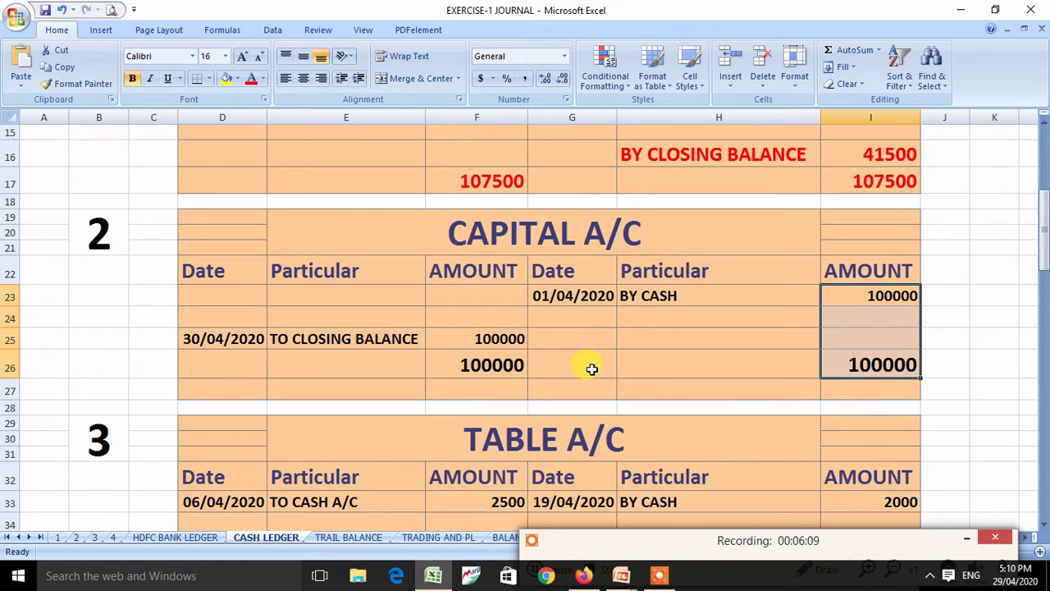
click(472, 365)
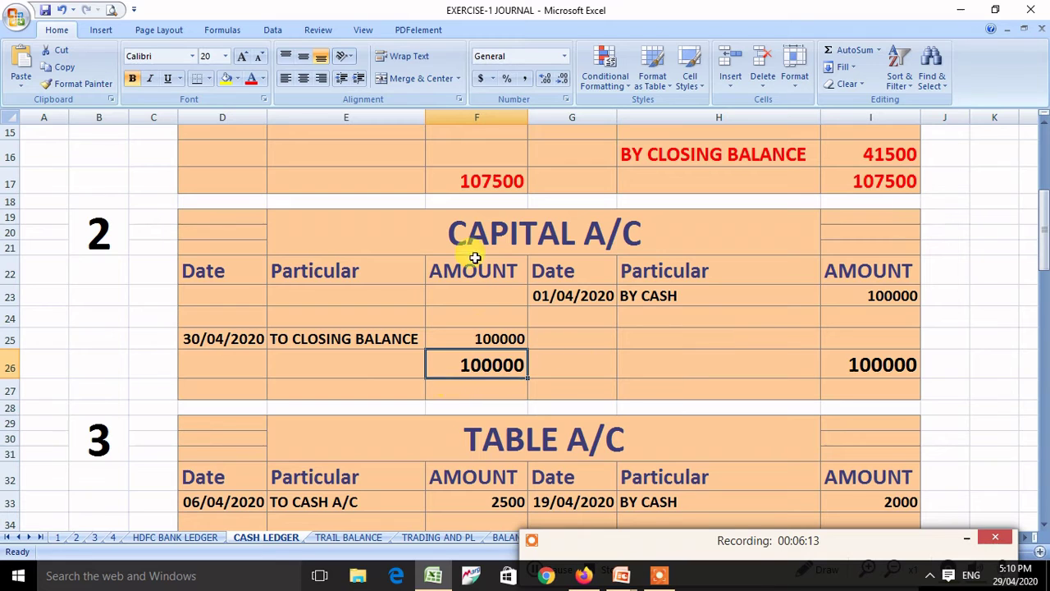
click(291, 342)
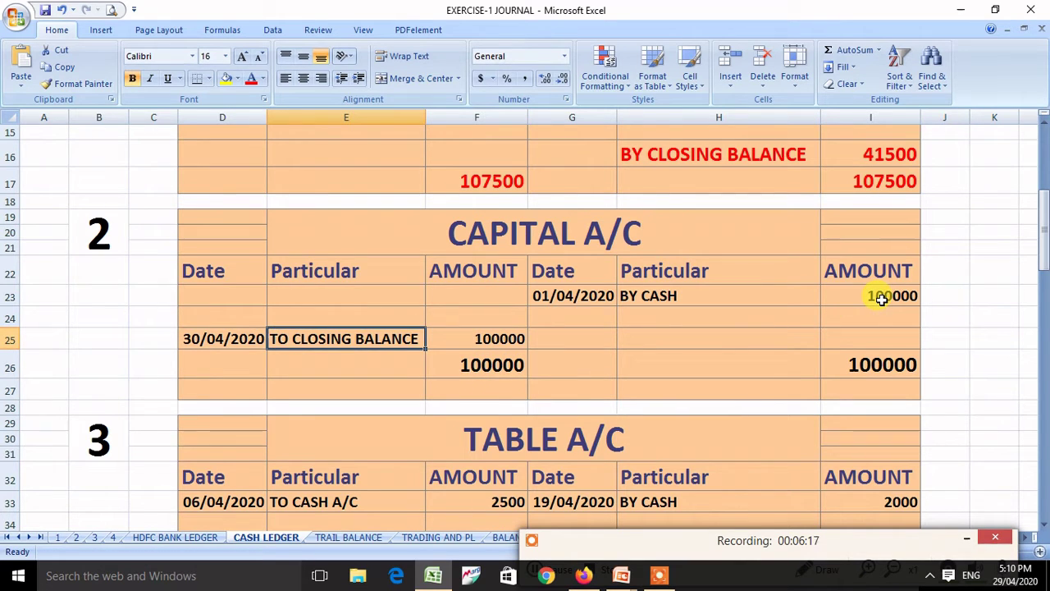
click(792, 296)
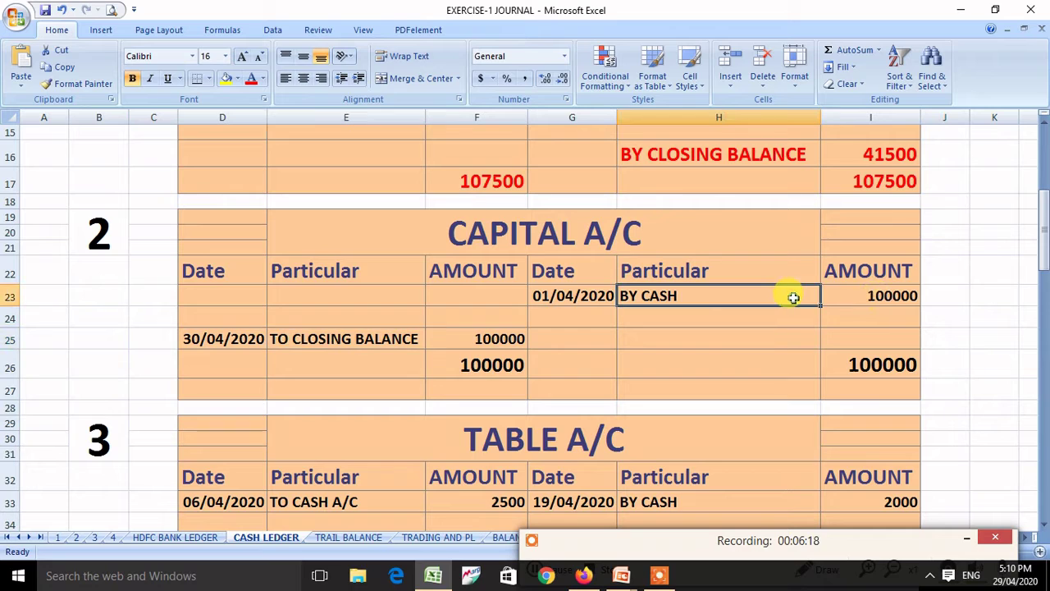
click(472, 338)
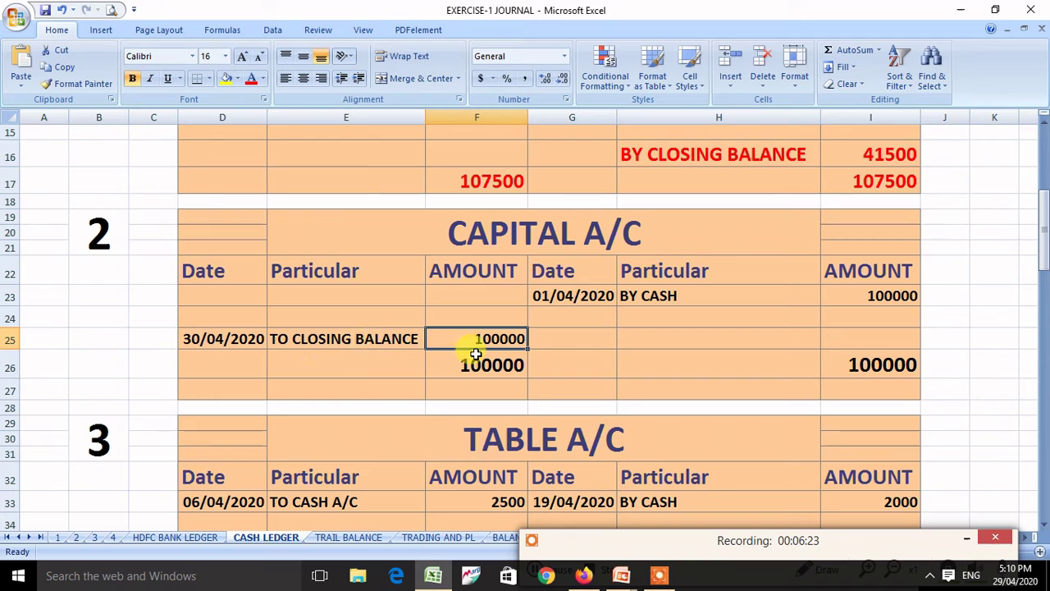
click(843, 301)
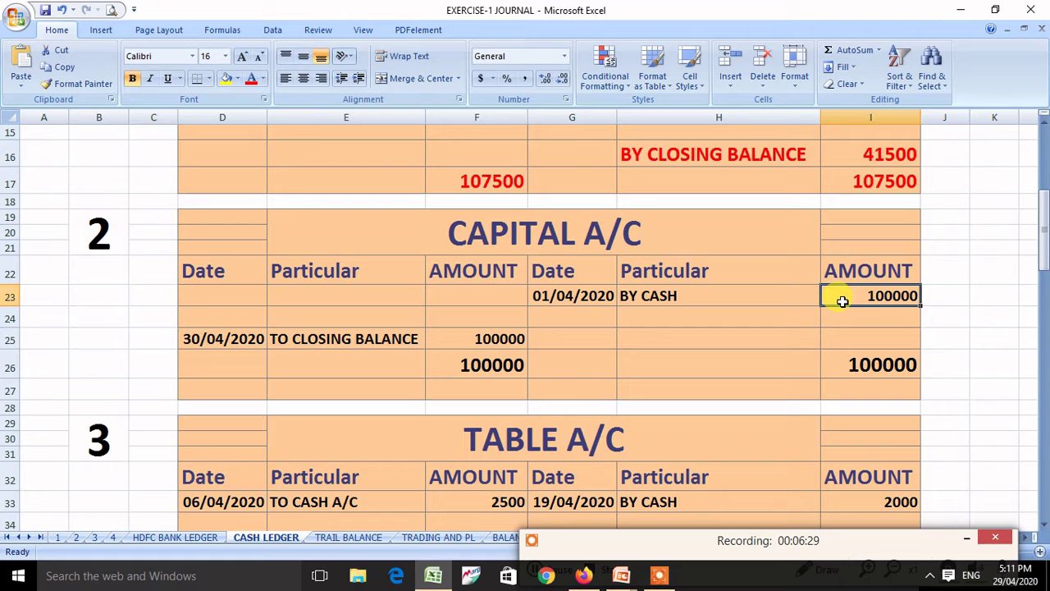
Trace the TO CLOSING BALANCE entry of the CAPITAL A/C ledger to the CAPITAL row's credit amount on the TRAIL BALANCE sheet
click(447, 342)
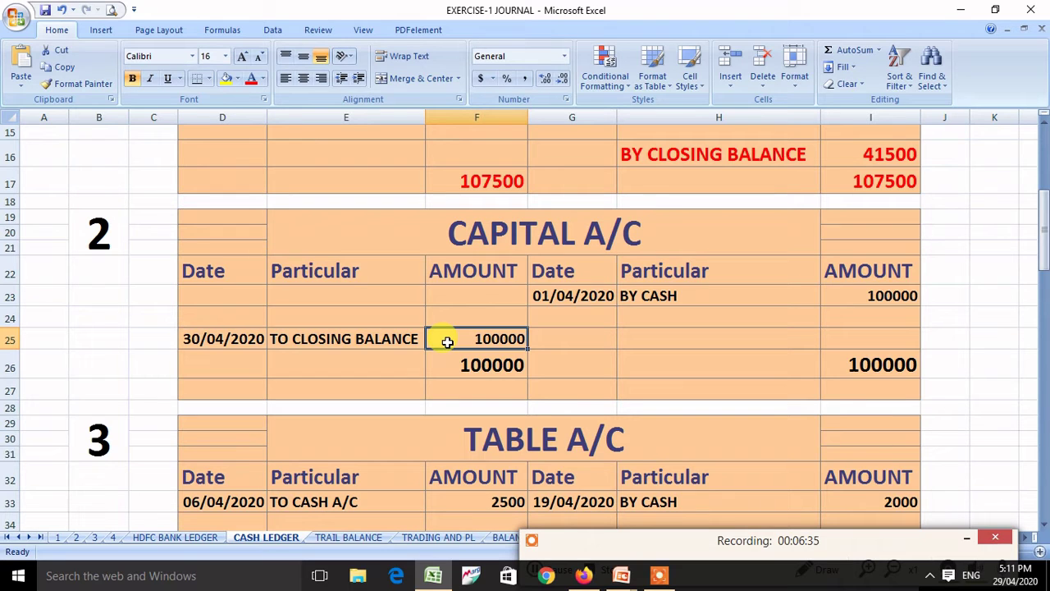
click(352, 337)
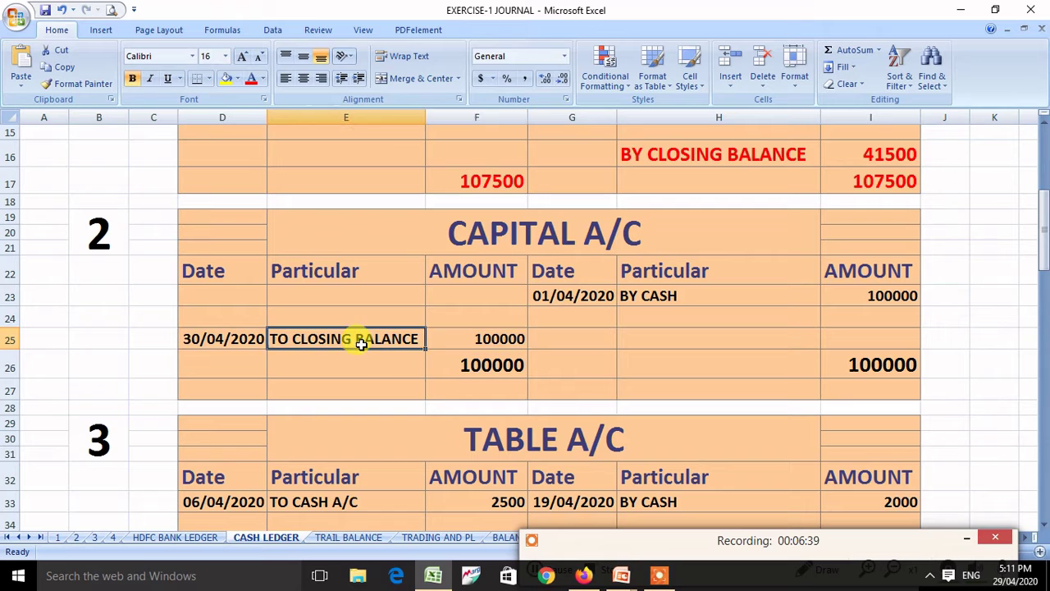
click(450, 337)
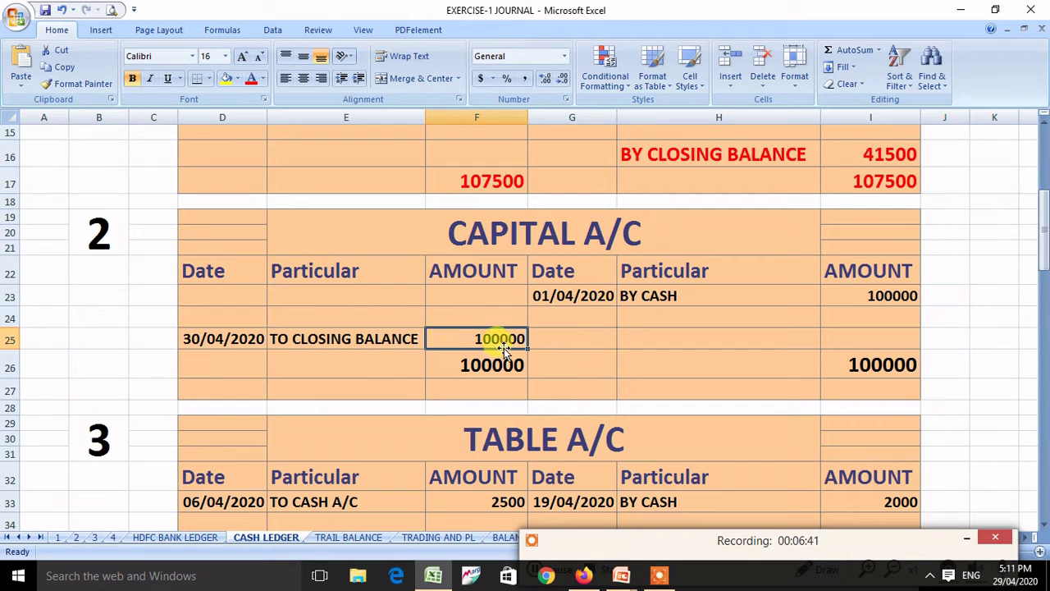
click(342, 537)
click(392, 230)
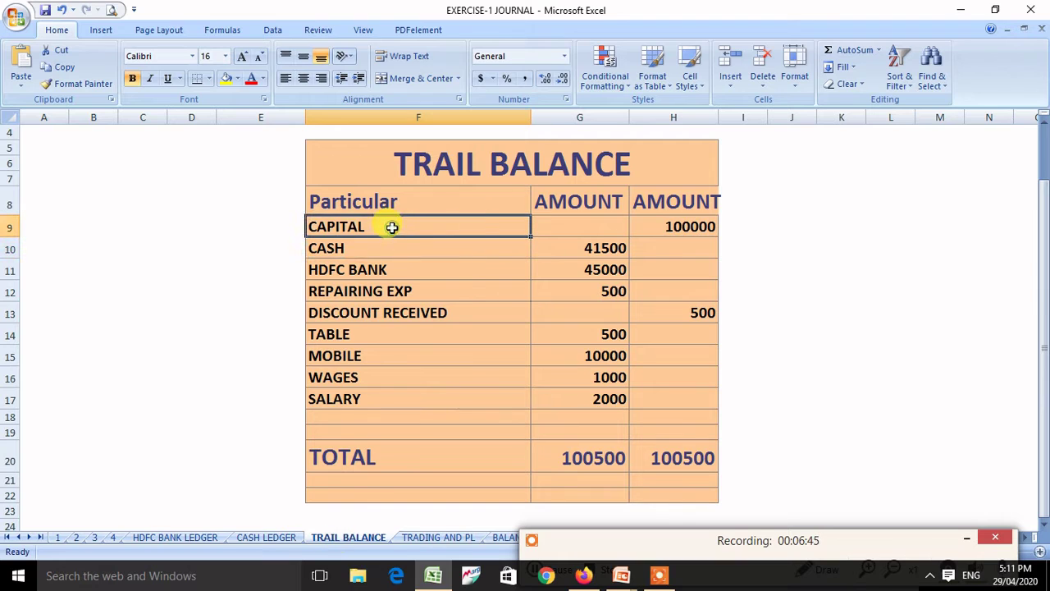
click(659, 223)
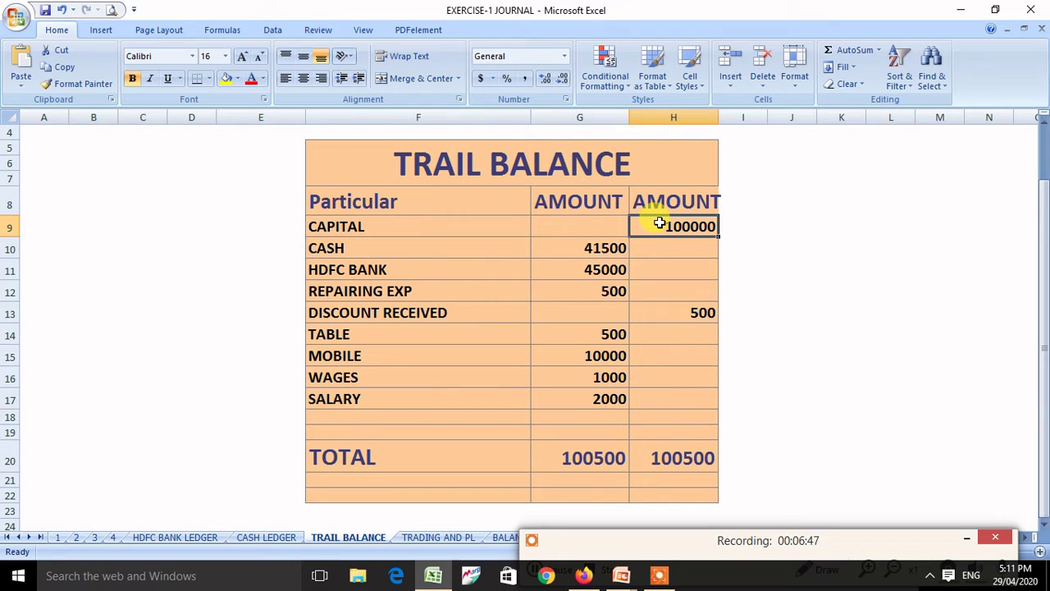
Return to the CASH LEDGER sheet and compare the TABLE A/C ledger's TO CASH A/C and BY CASH amounts with its BY BALANCE entry
click(267, 538)
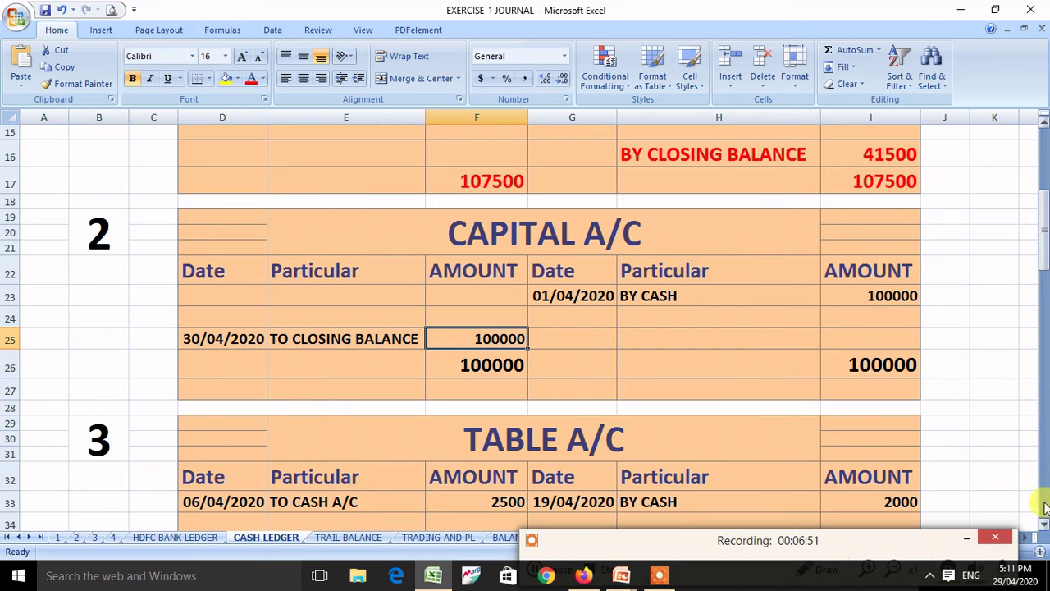
scroll(1044, 523, down, 6)
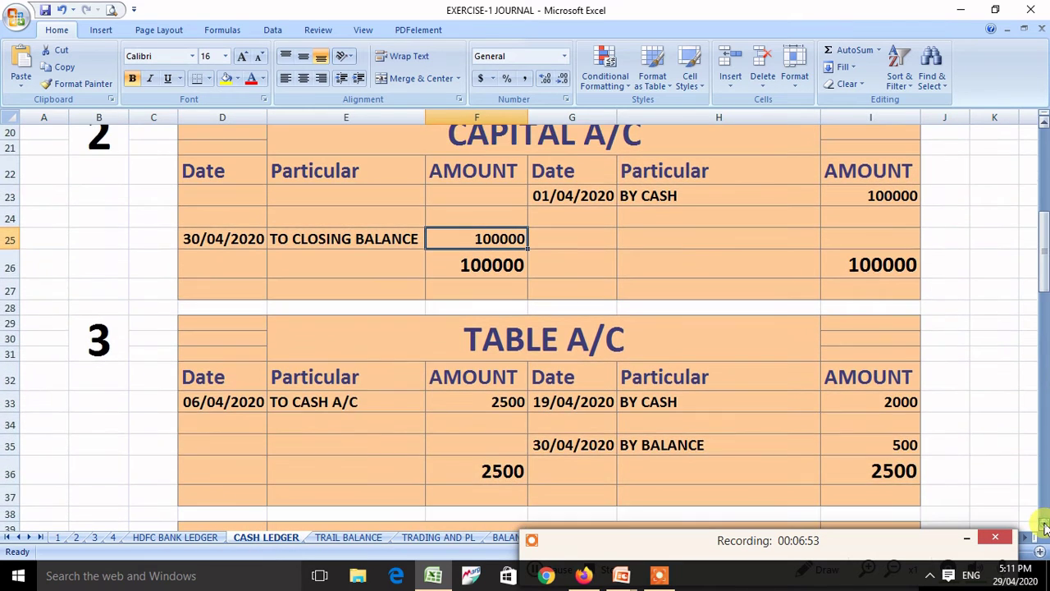
click(643, 429)
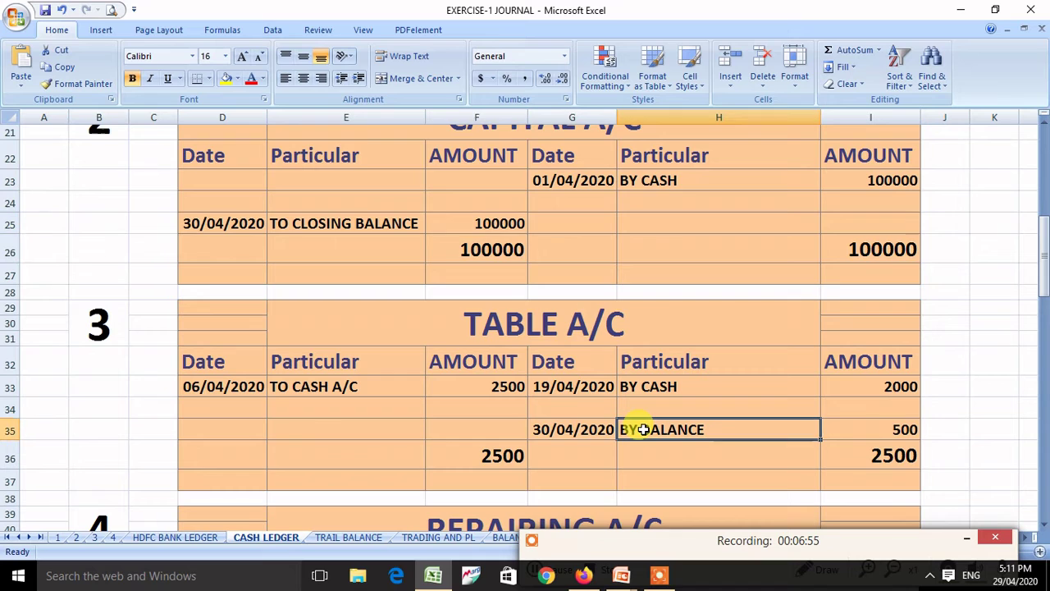
click(856, 427)
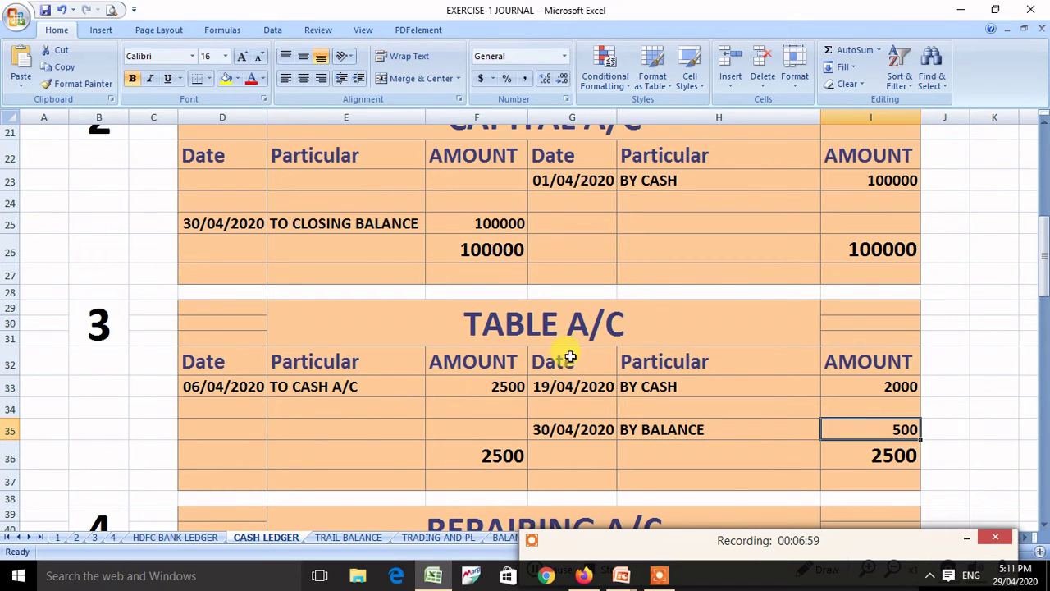
click(671, 387)
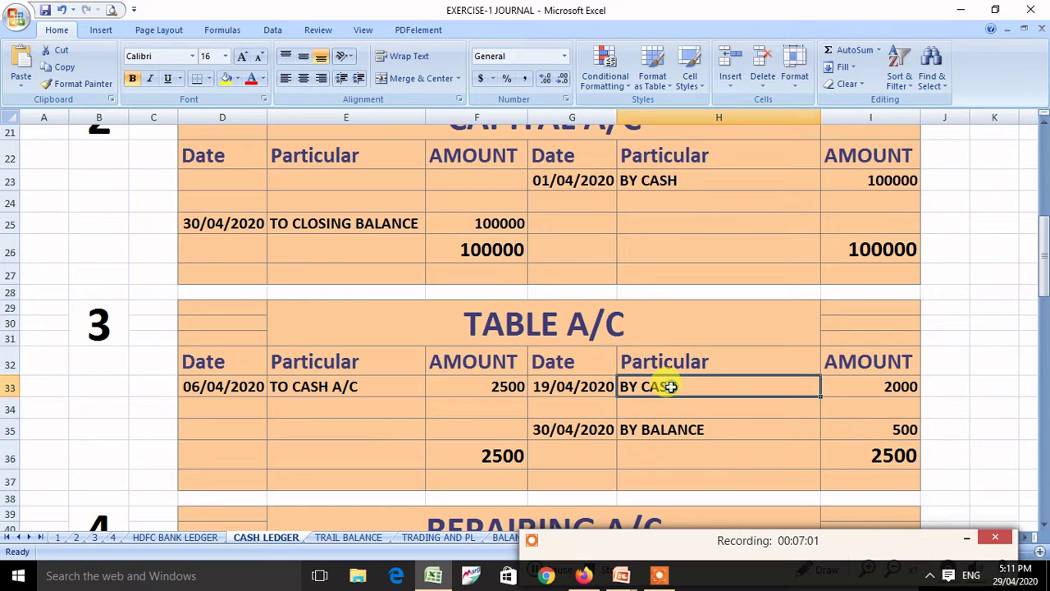
click(451, 387)
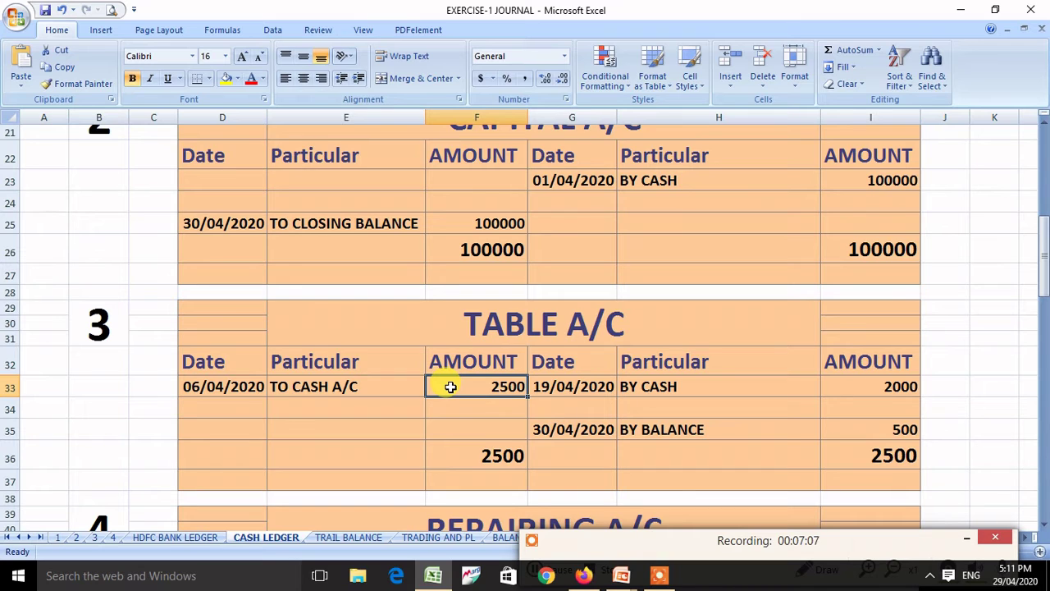
click(885, 386)
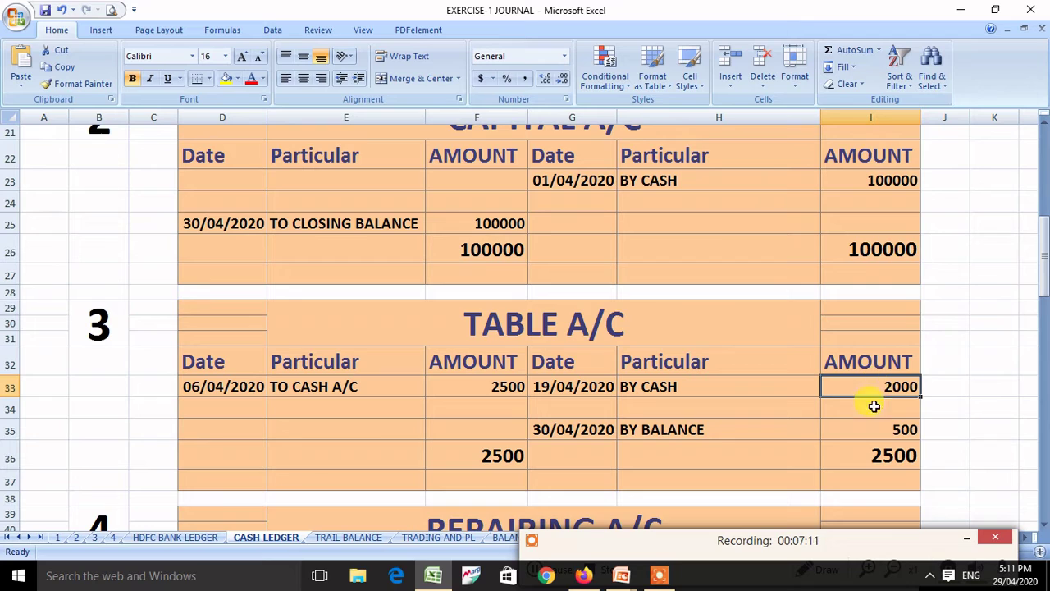
click(858, 429)
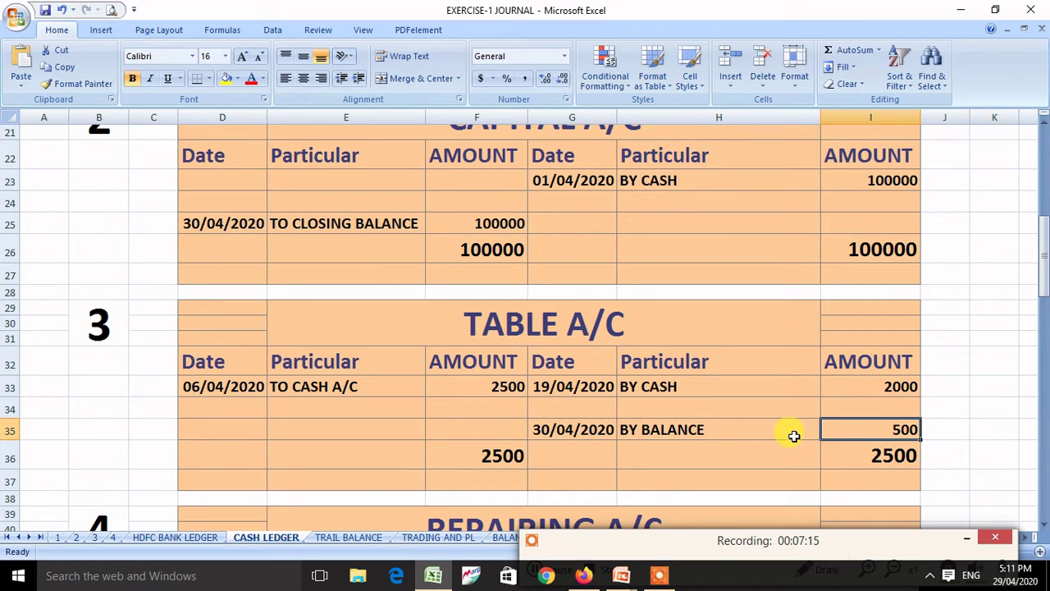
Trace the TABLE A/C balance to the TABLE row's debit amount on the TRAIL BALANCE sheet
click(328, 541)
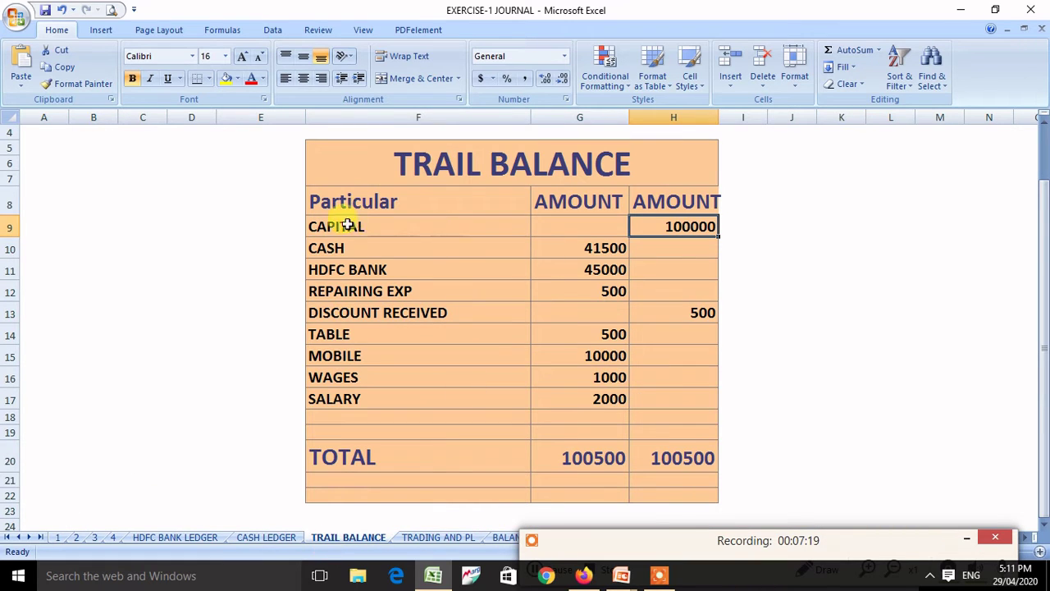
click(393, 336)
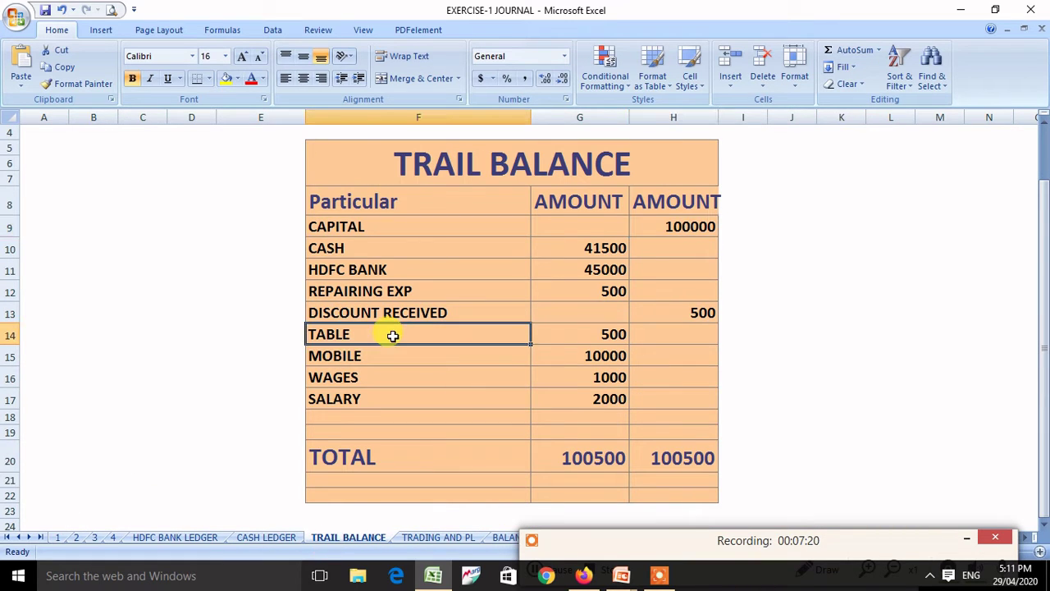
click(604, 334)
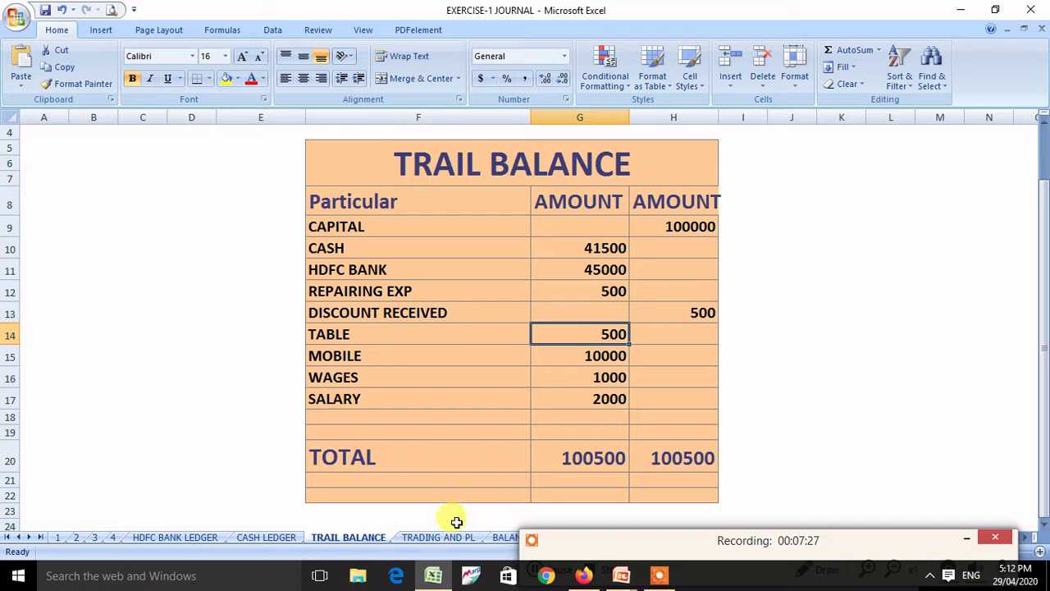
Trace the BY BALANCE entry of the REPAIRING A/C ledger to the REPAIRING EXP row's debit amount on the TRAIL BALANCE sheet
click(282, 538)
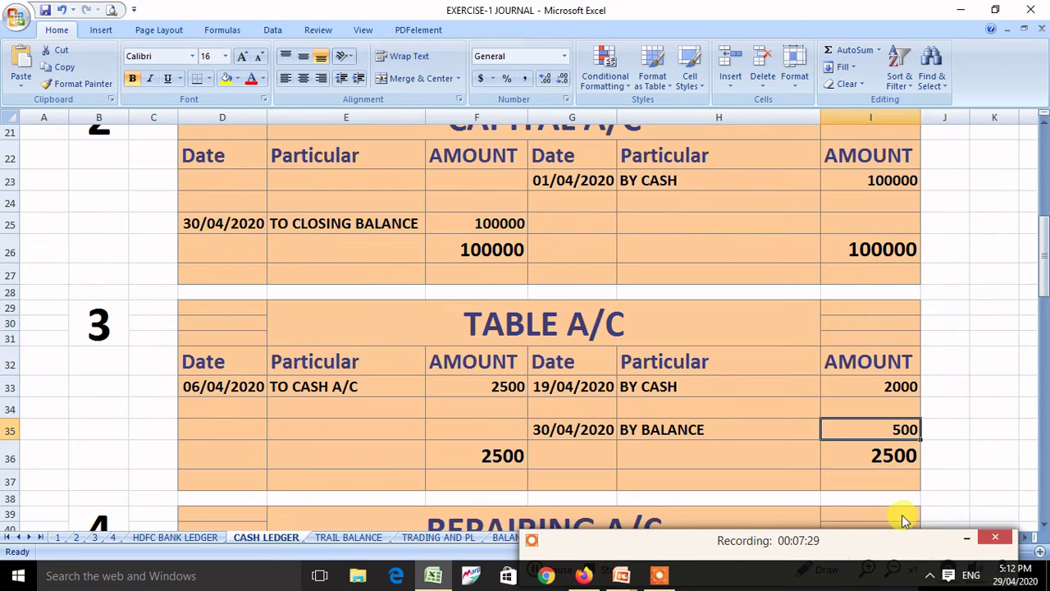
click(1043, 525)
scroll(1043, 526, down, 2)
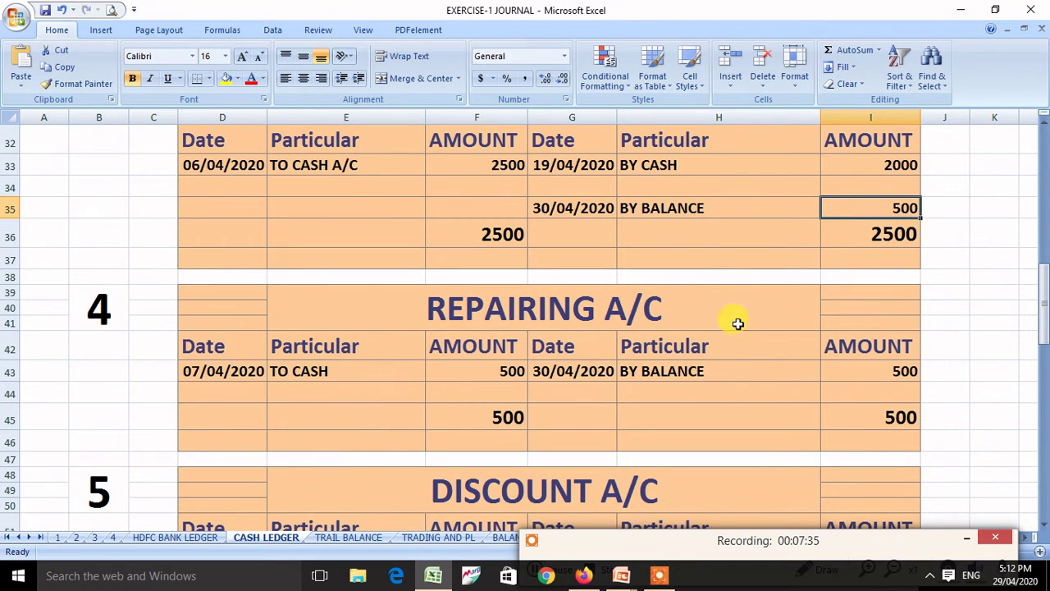
click(672, 371)
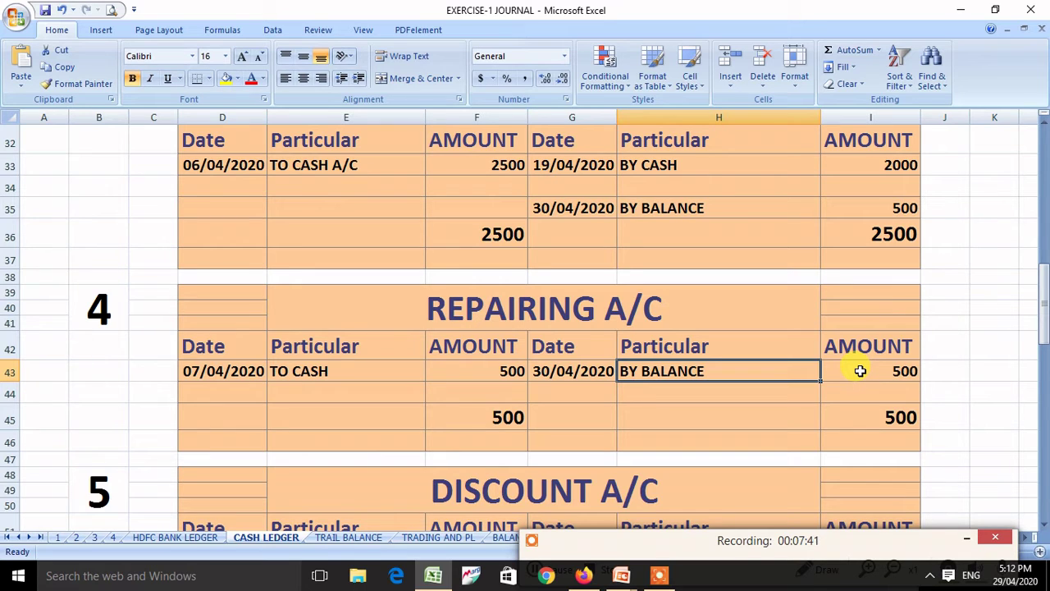
click(377, 537)
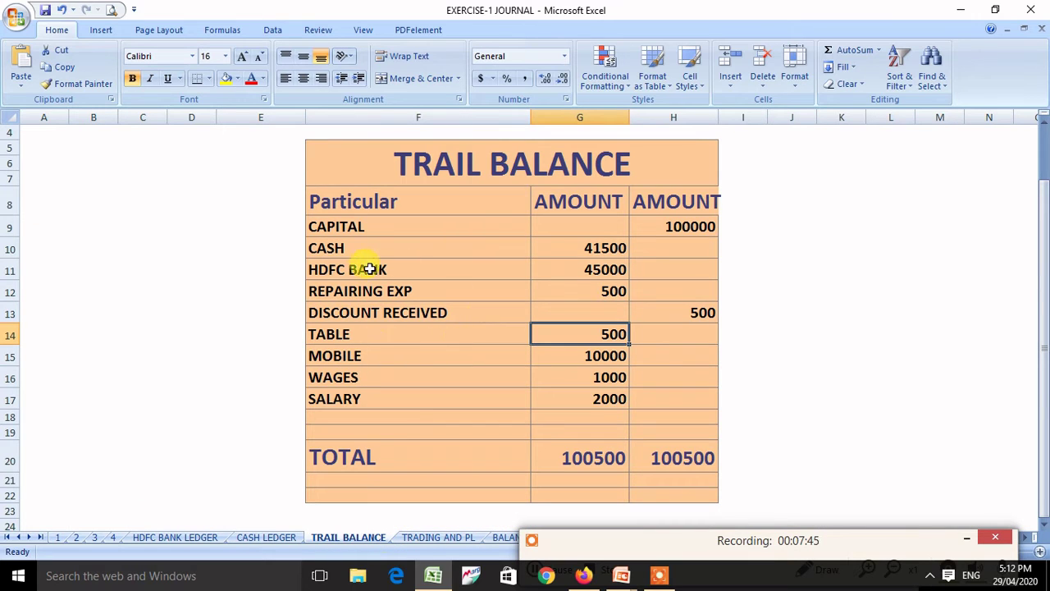
click(429, 293)
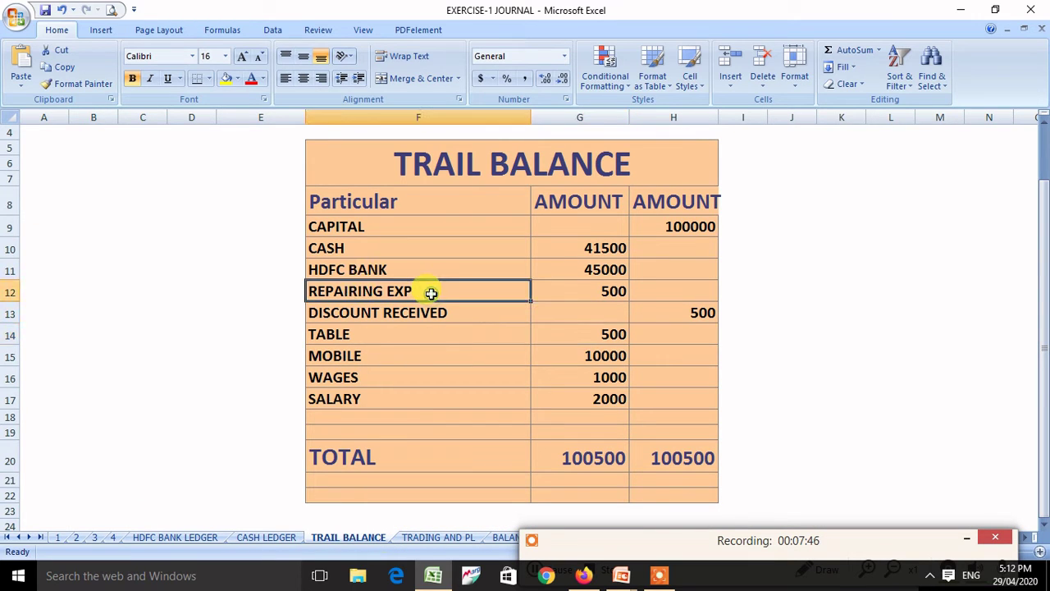
click(578, 290)
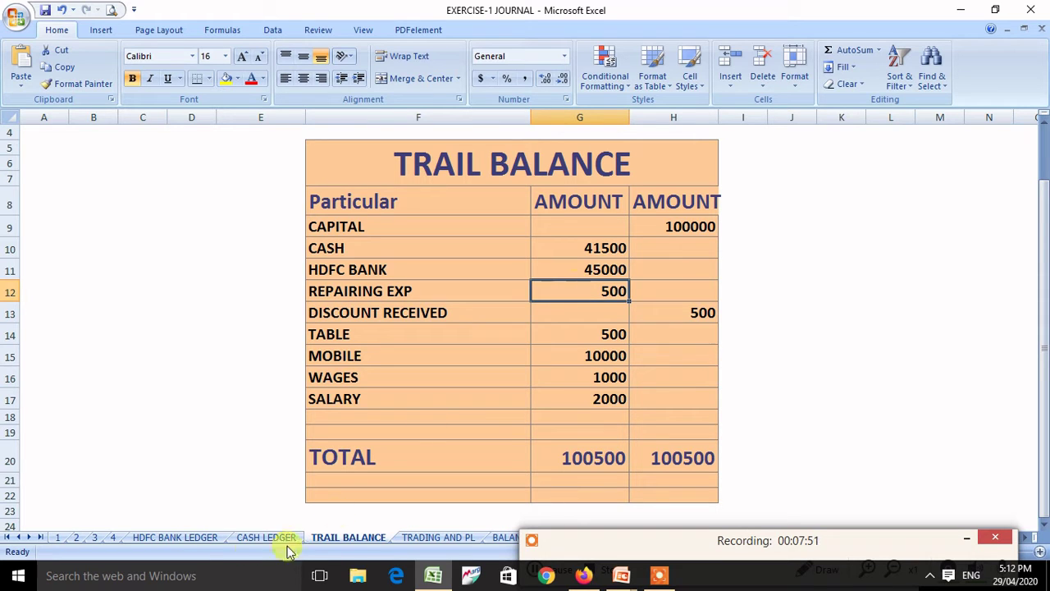
Return to the CASH LEDGER sheet and examine the balance and BY CASH entries in the DISCOUNT A/C ledger
click(256, 538)
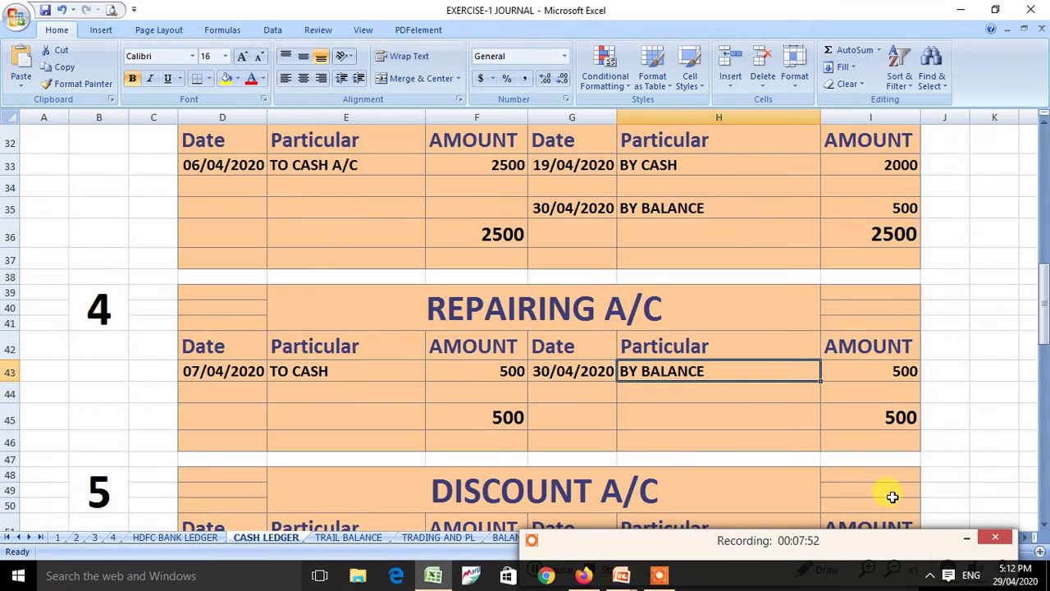
click(1044, 526)
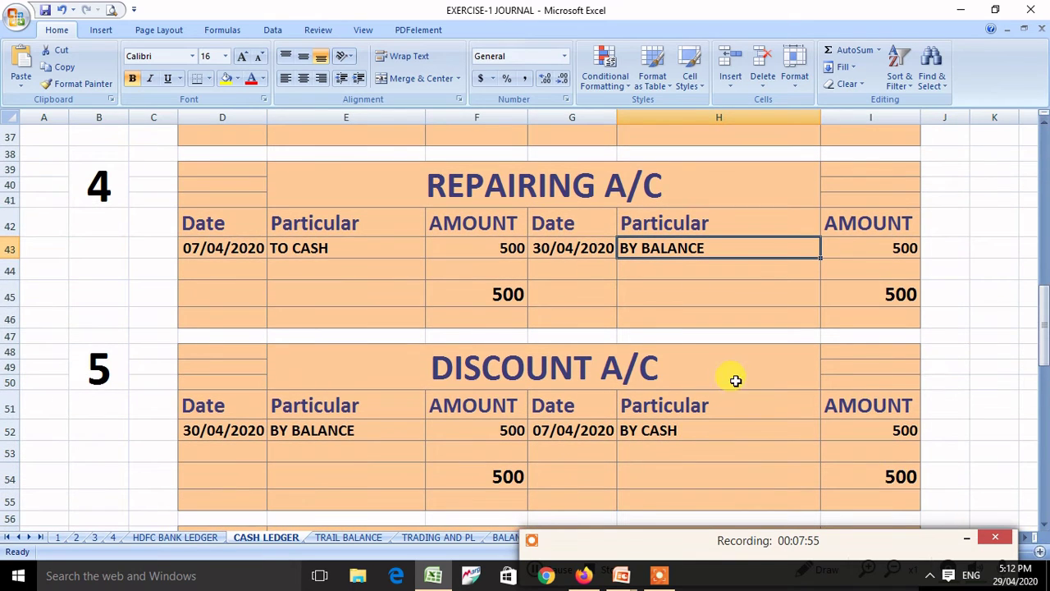
click(367, 428)
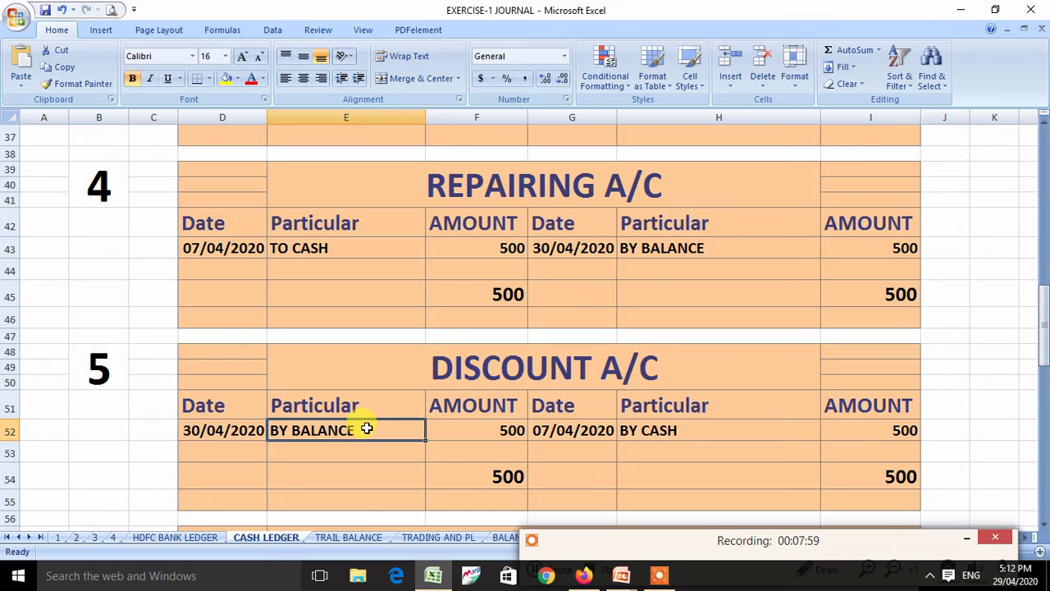
click(721, 428)
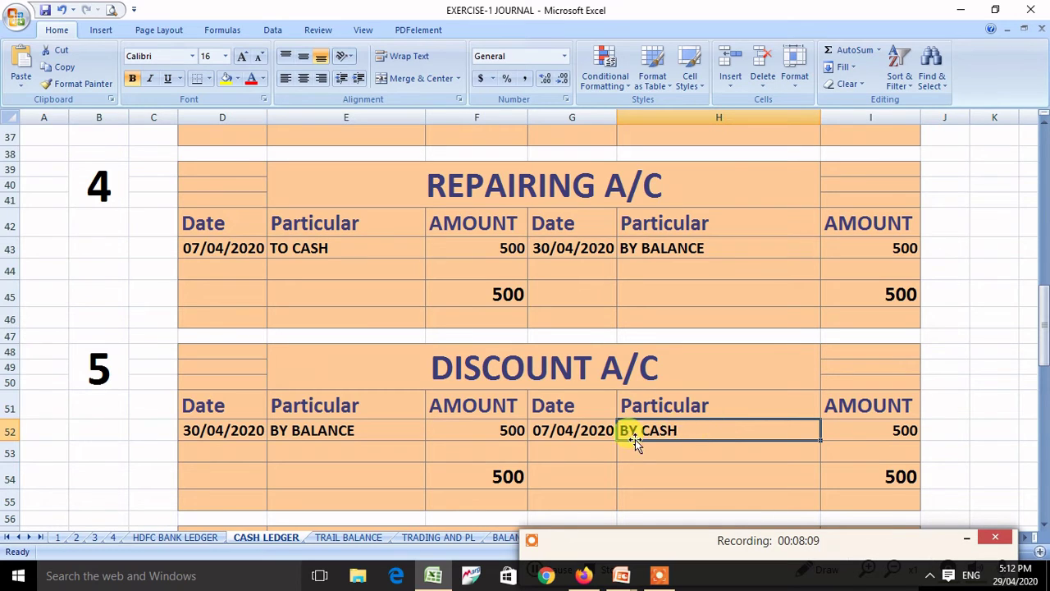
Change the debit-side particular of the DISCOUNT A/C ledger to "to BALANCE"
double_click(283, 425)
key(BackSpace)
key(BackSpace)
key(BackSpace)
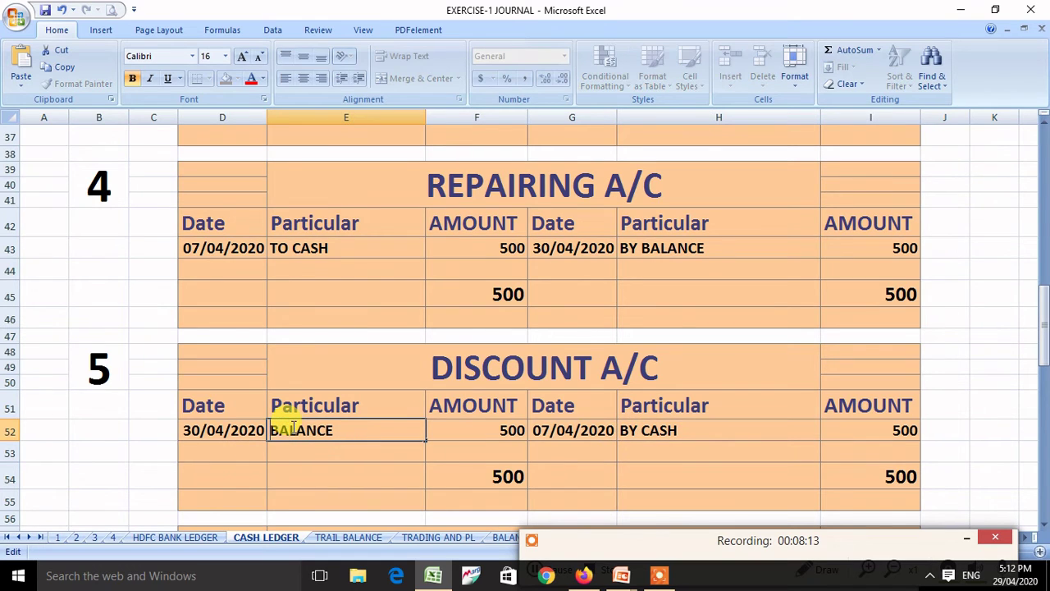
text(to)
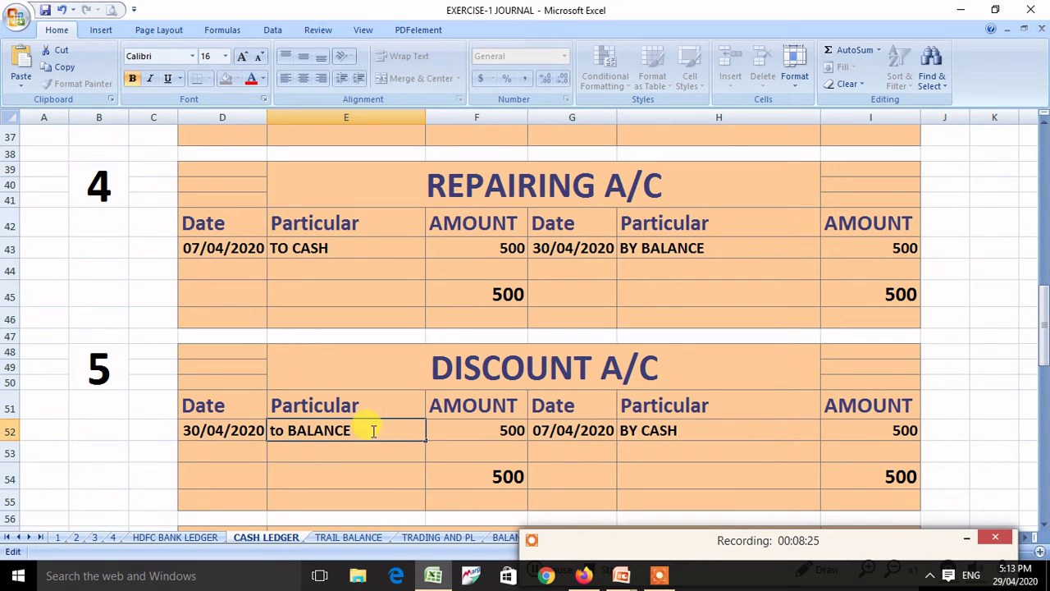
click(392, 468)
click(385, 433)
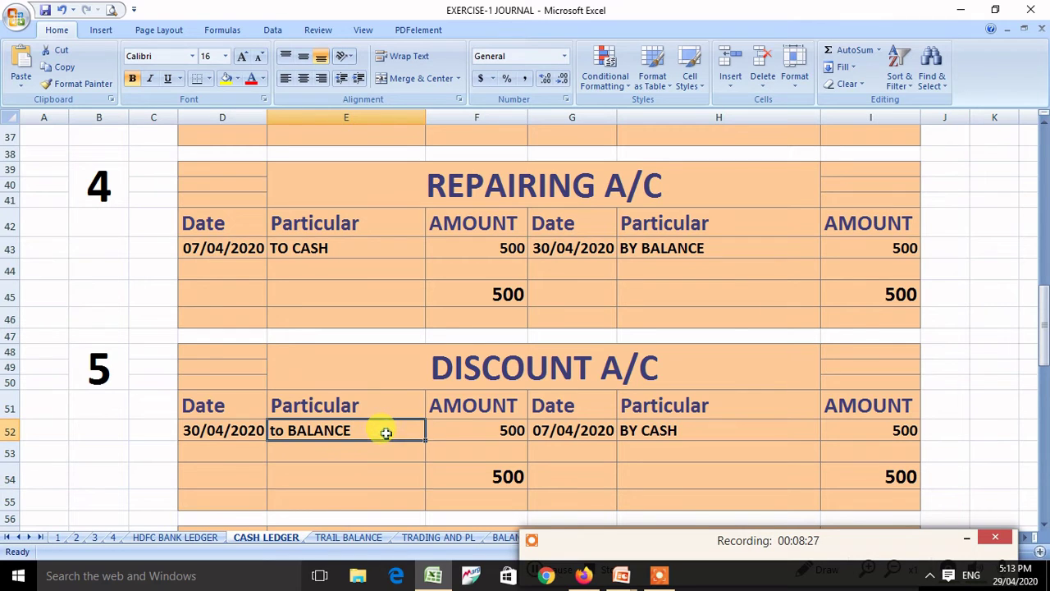
drag(385, 433, 387, 455)
Trace the DISCOUNT A/C balance to the DISCOUNT RECEIVED row's credit amount on the TRAIL BALANCE sheet
click(353, 539)
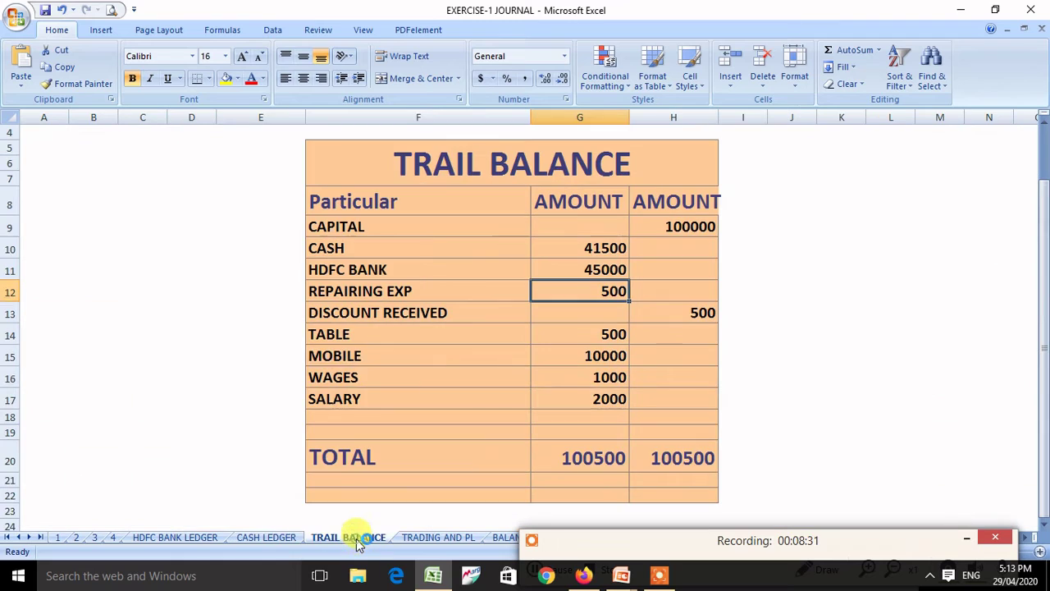
click(409, 316)
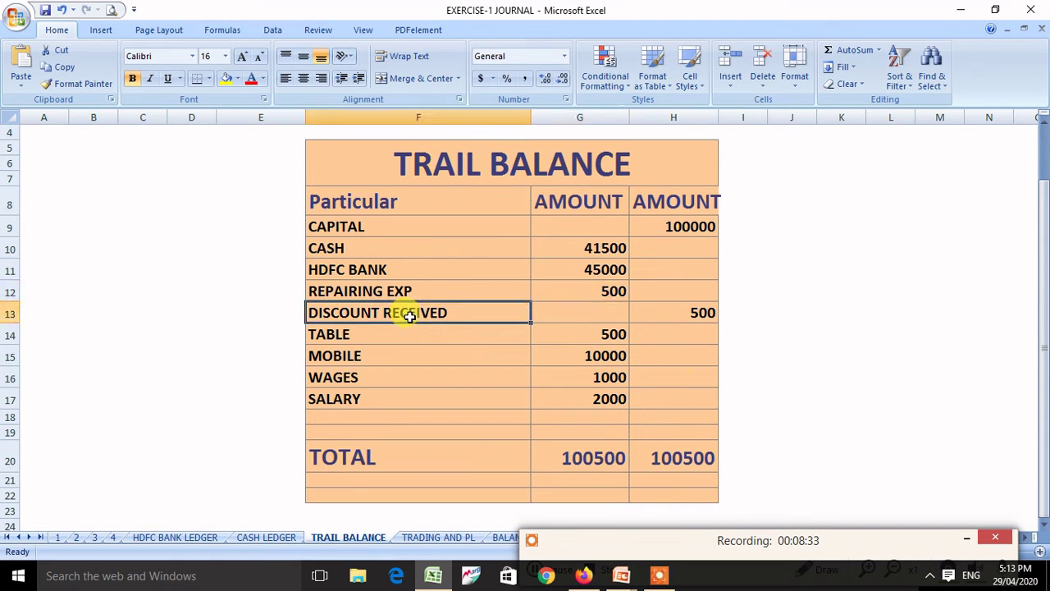
click(690, 314)
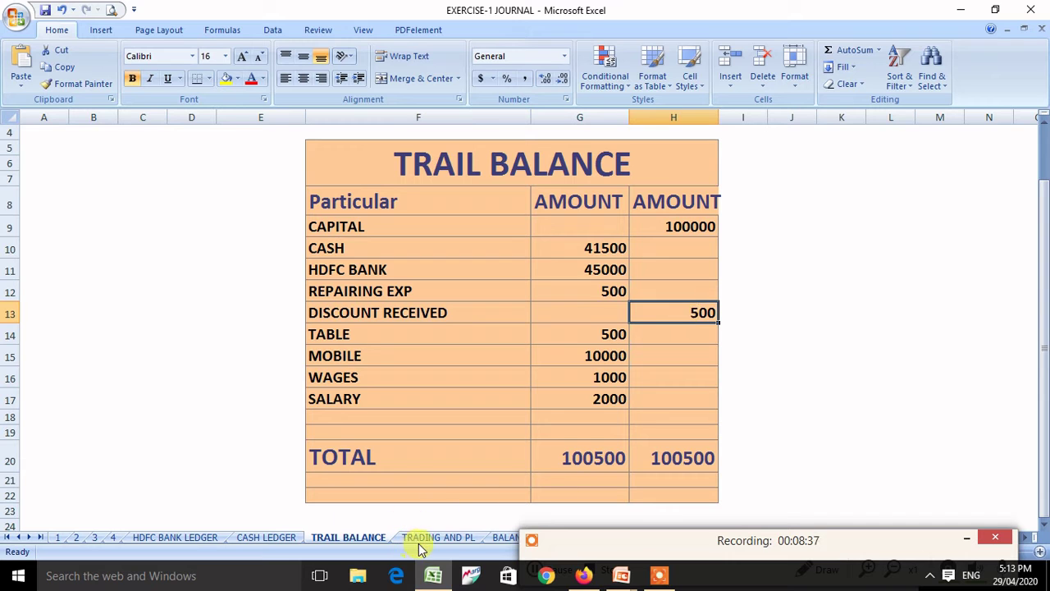
Return to the CASH LEDGER sheet and examine the BY BALANCE entry in the MOBILE A/C ledger
click(287, 538)
key(Down)
key(Down)
key(Down)
key(Down)
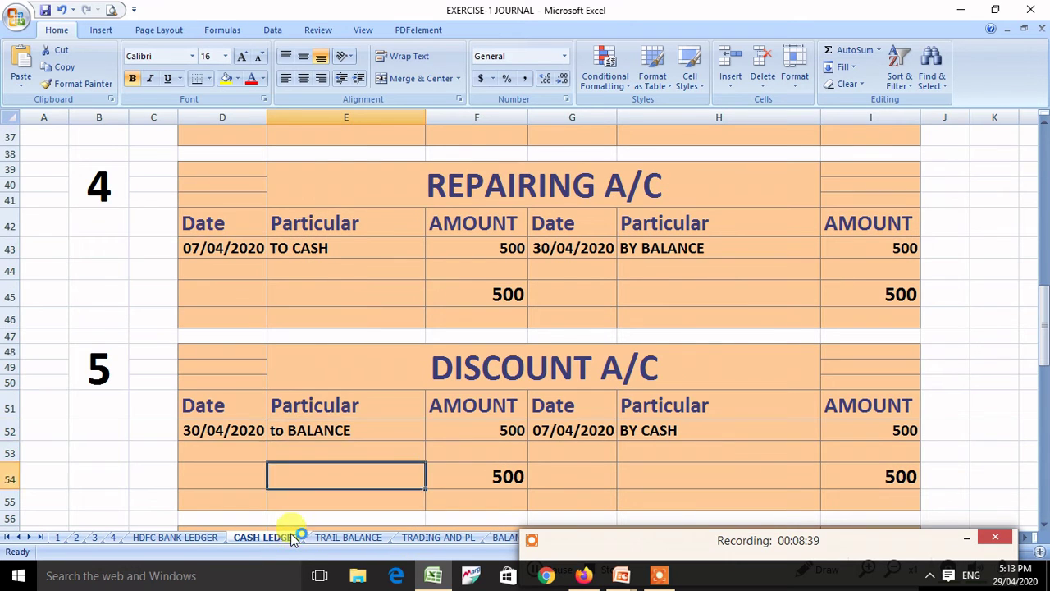
key(Down)
key(Down)
key(Down)
key(Down)
key(Down)
key(Down)
key(Down)
key(Down)
key(Down)
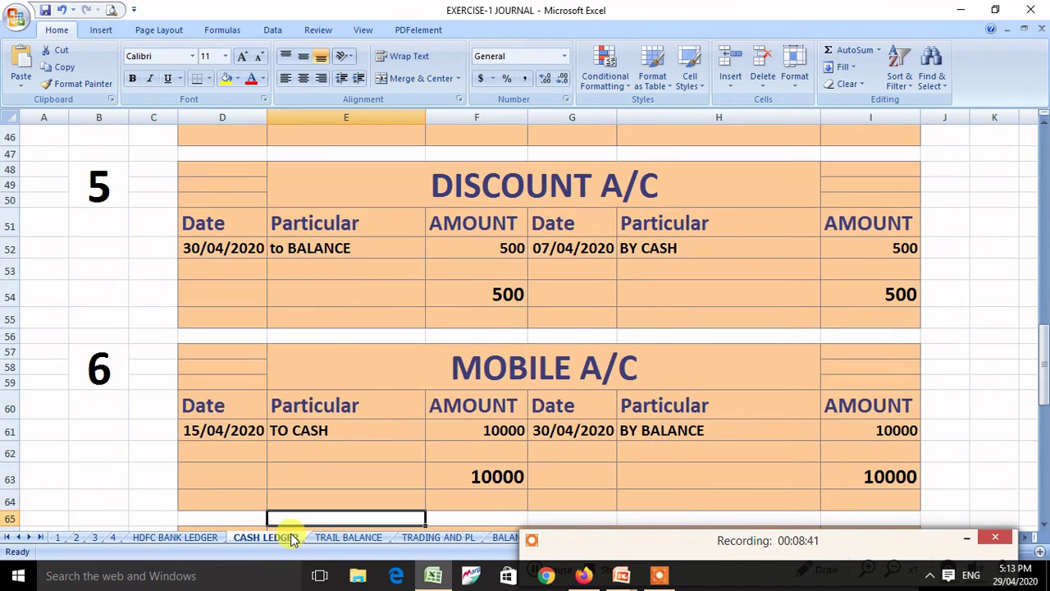
click(700, 432)
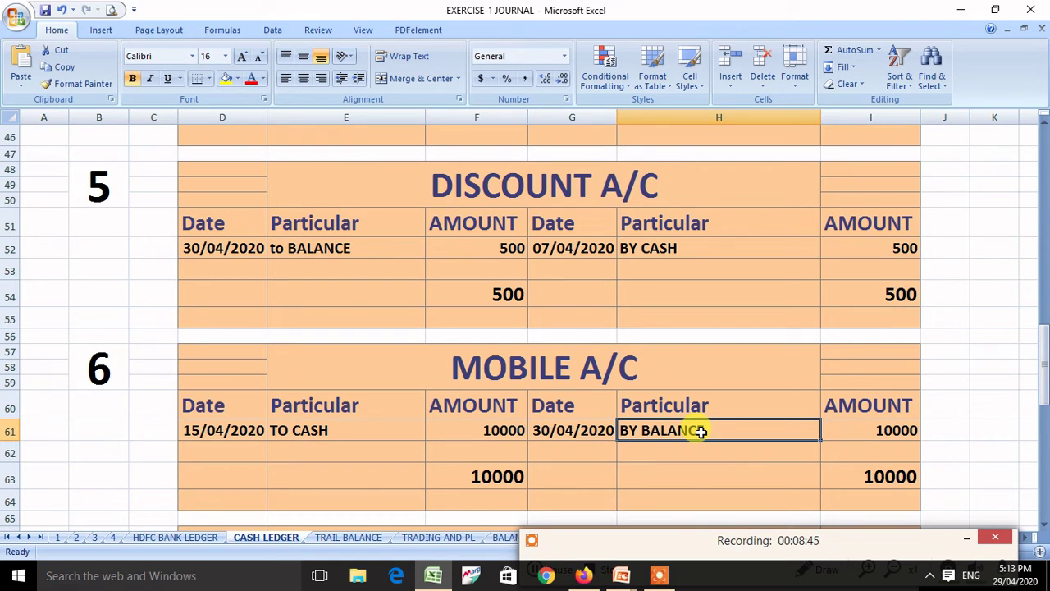
Trace the MOBILE A/C balance to the MOBILE row's debit amount on the TRAIL BALANCE sheet
click(354, 539)
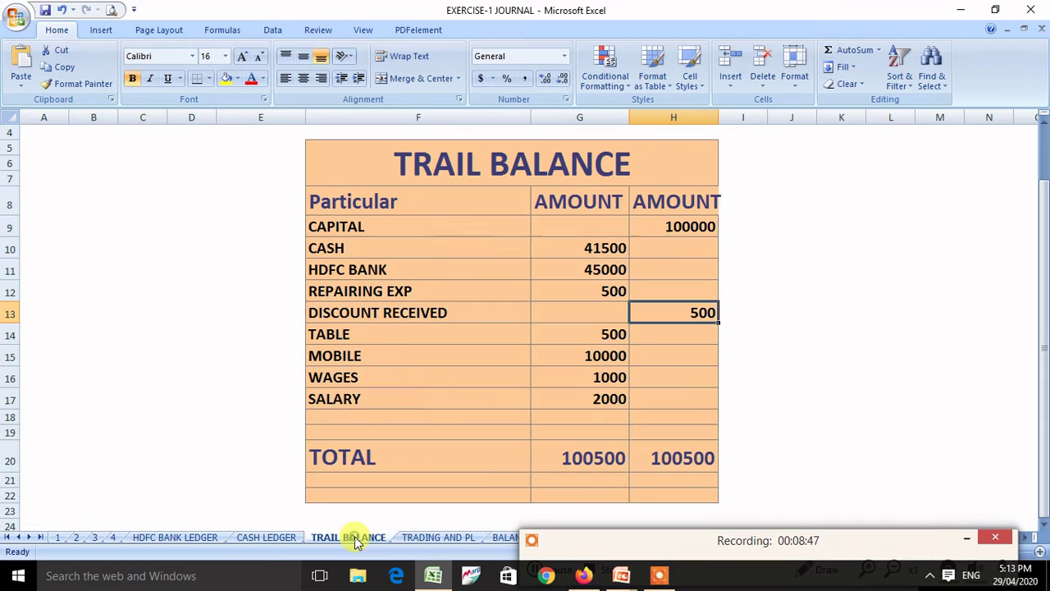
click(444, 356)
click(621, 356)
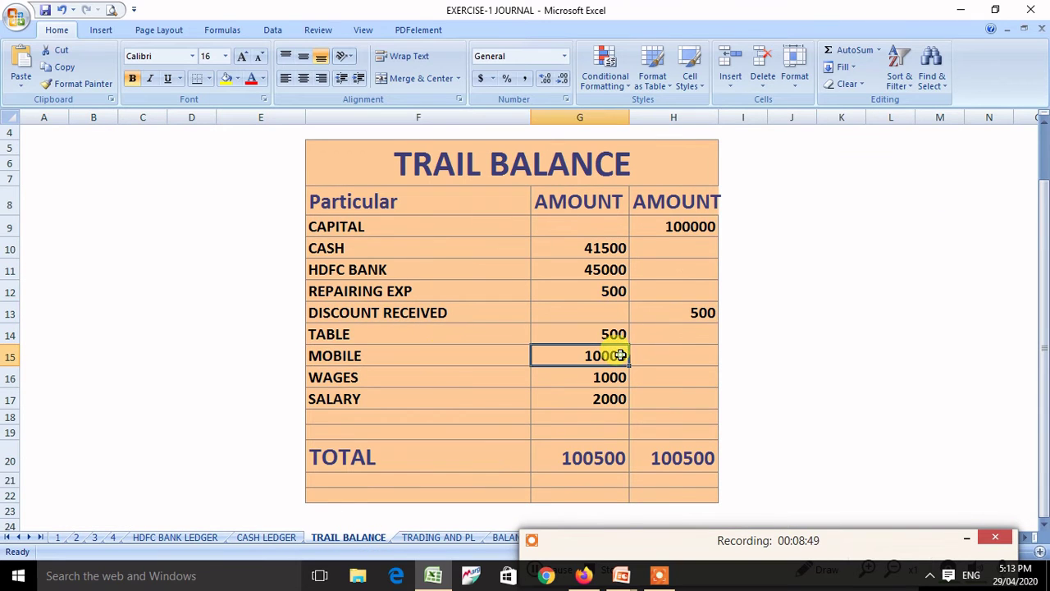
Return to the CASH LEDGER sheet and examine the BY BALANCE entry and its amount in the WAGES A/C ledger
click(265, 539)
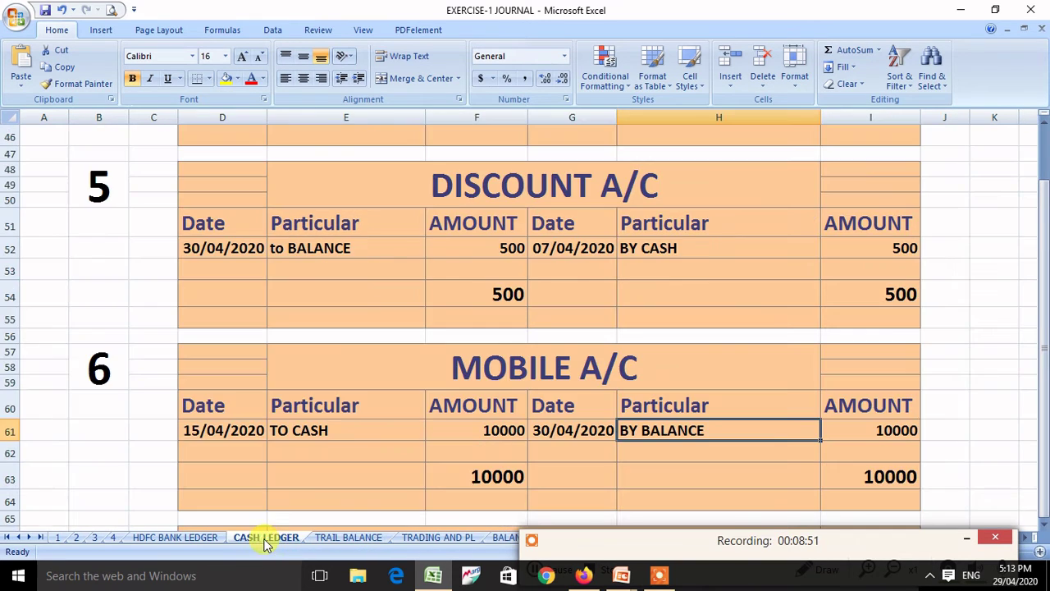
key(Down)
key(Down)
key(Down)
key(Down)
key(Down)
key(Down)
key(Down)
key(Down)
key(Down)
key(Down)
key(Down)
key(Down)
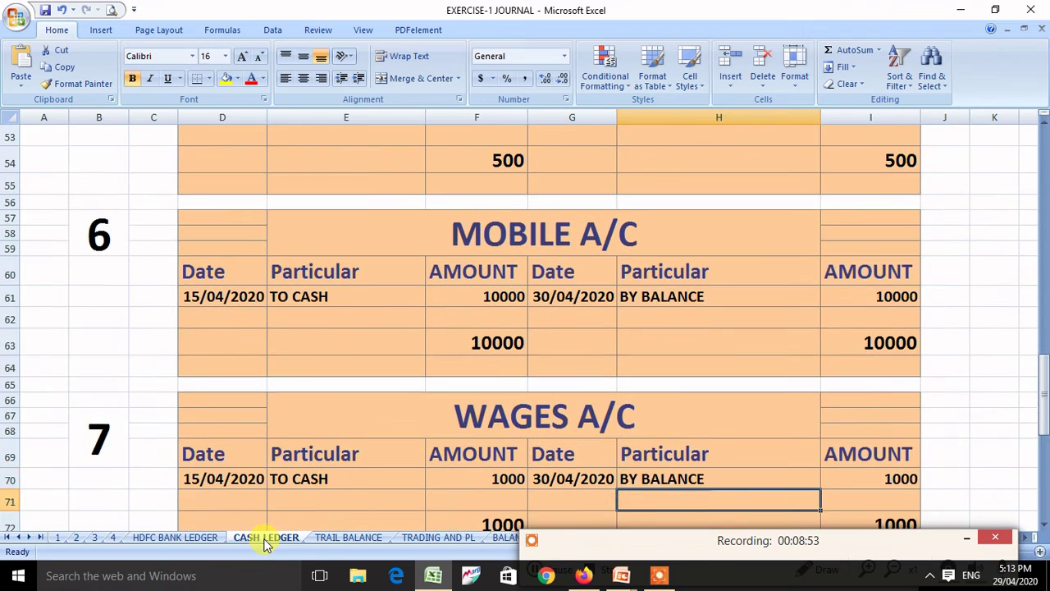
click(759, 430)
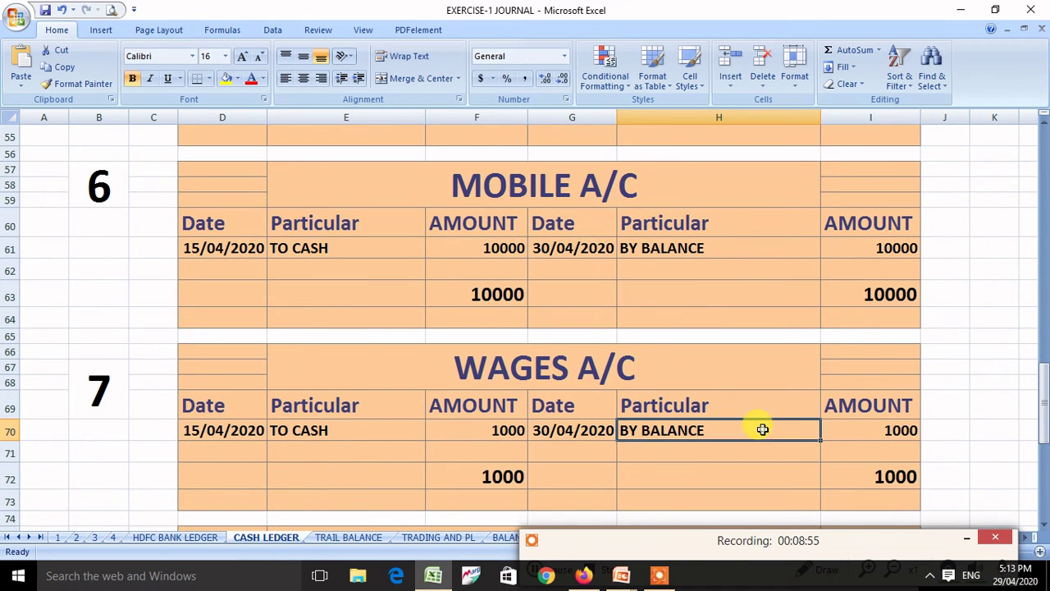
click(857, 435)
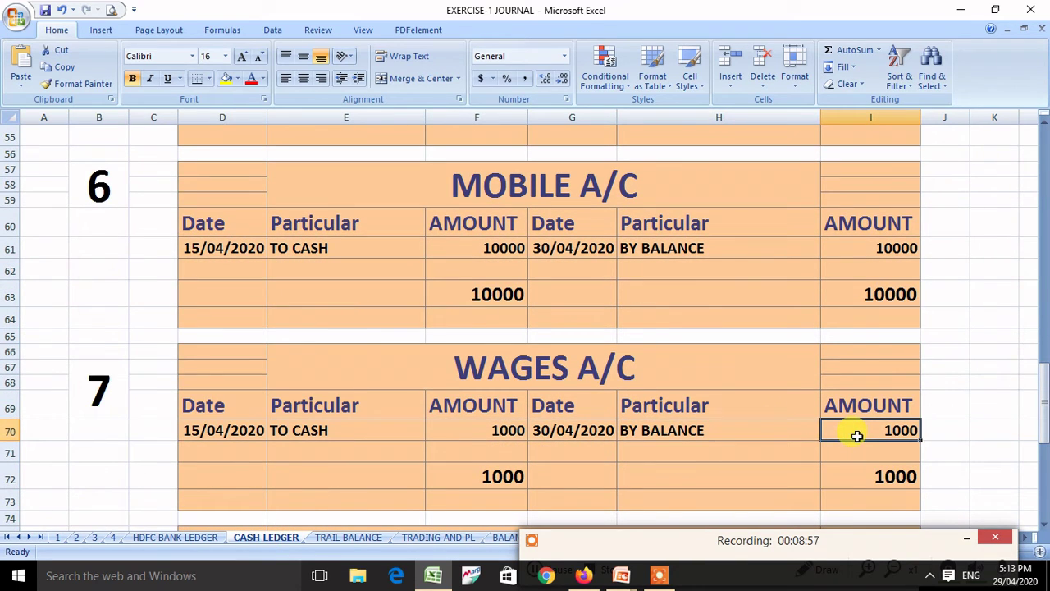
Examine the BY BALANCE entry and its amount in the SALARY A/C ledger
key(Down)
key(Down)
key(Down)
key(Down)
key(Down)
key(Down)
key(Down)
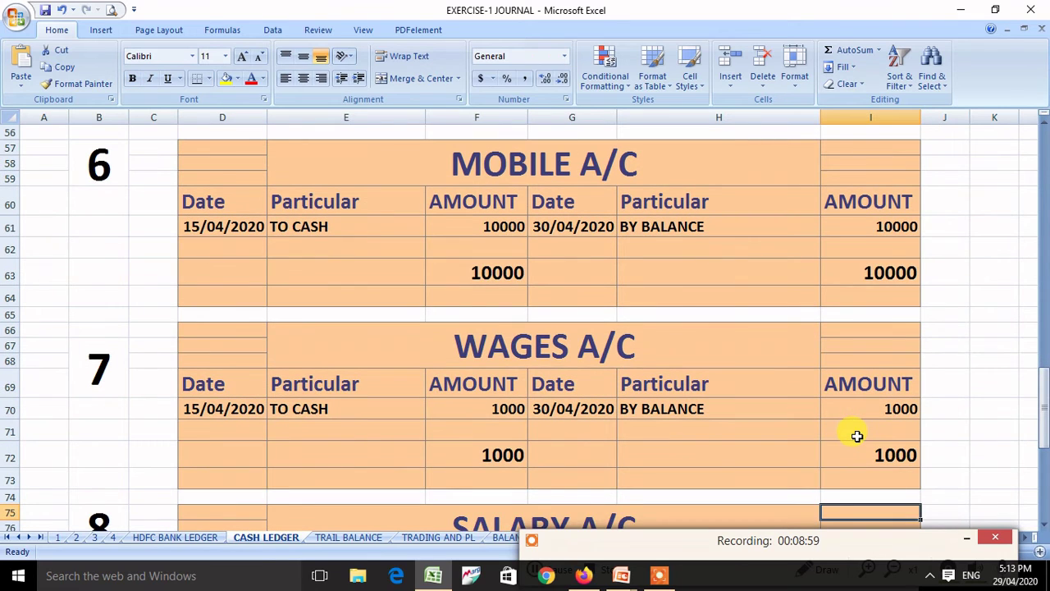
key(Down)
key(Down)
key(Down)
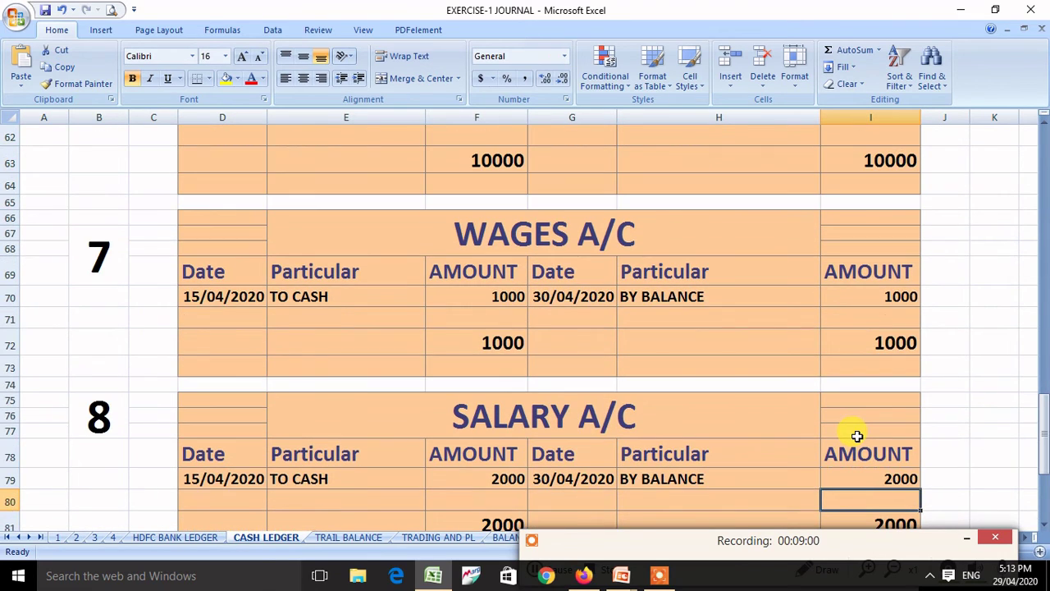
click(748, 473)
click(893, 479)
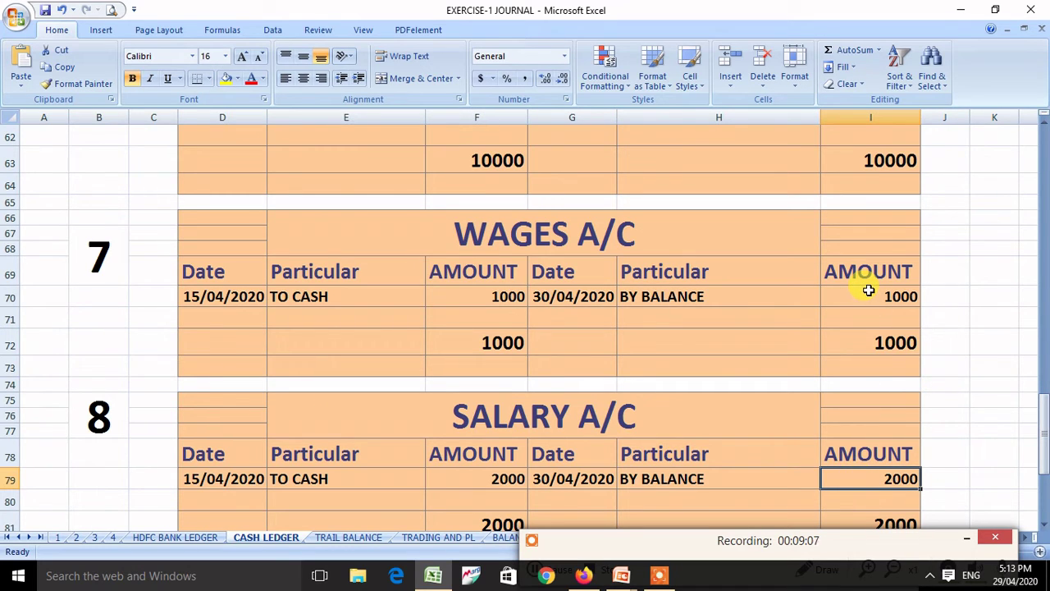
Trace the wages and salary balances to the WAGES and SALARY rows' debit amounts on the TRAIL BALANCE sheet
click(350, 537)
click(353, 375)
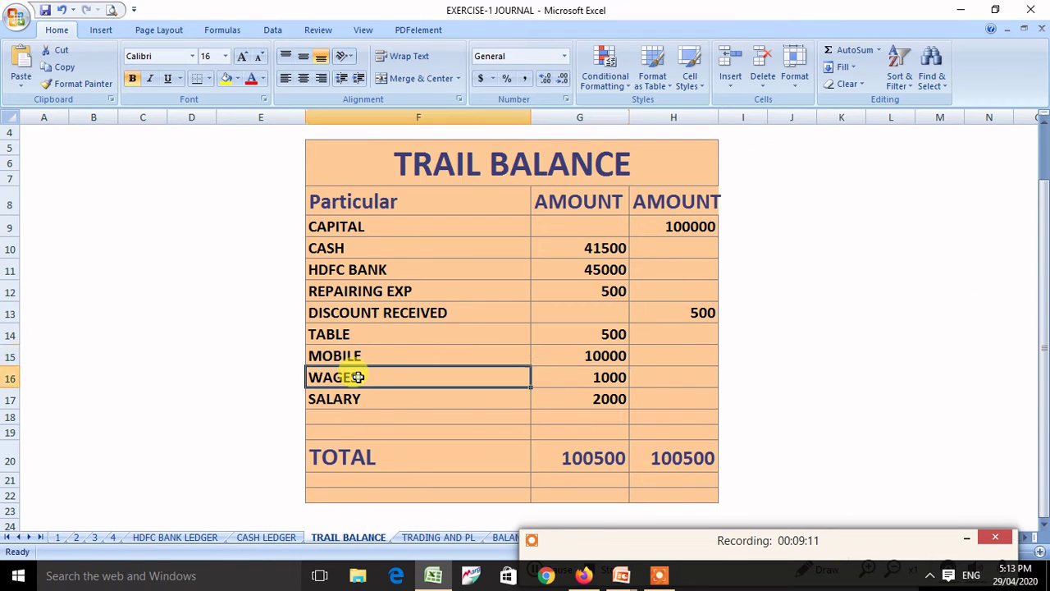
click(385, 401)
click(584, 378)
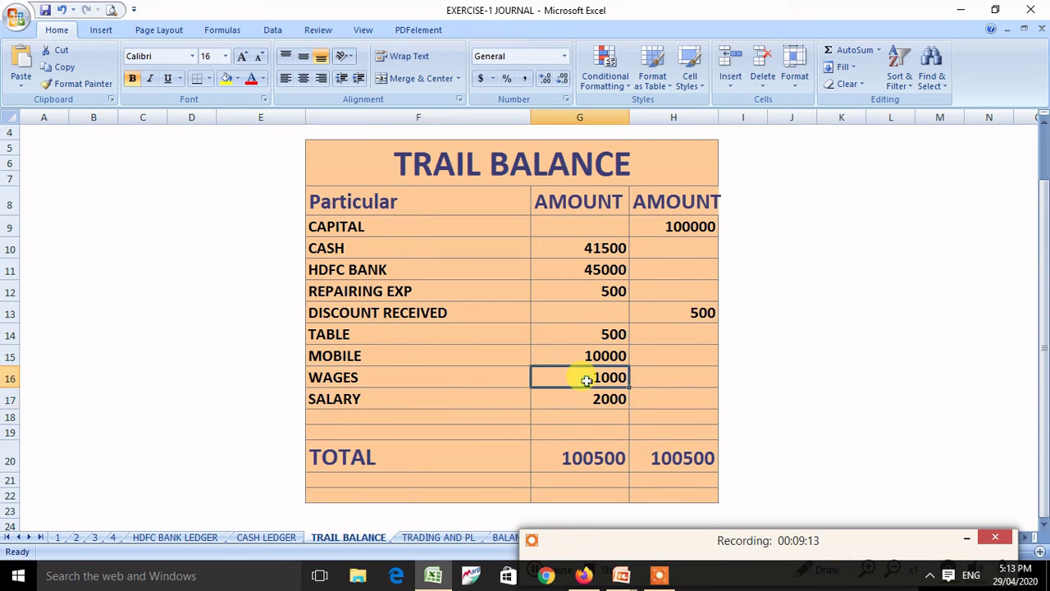
click(578, 397)
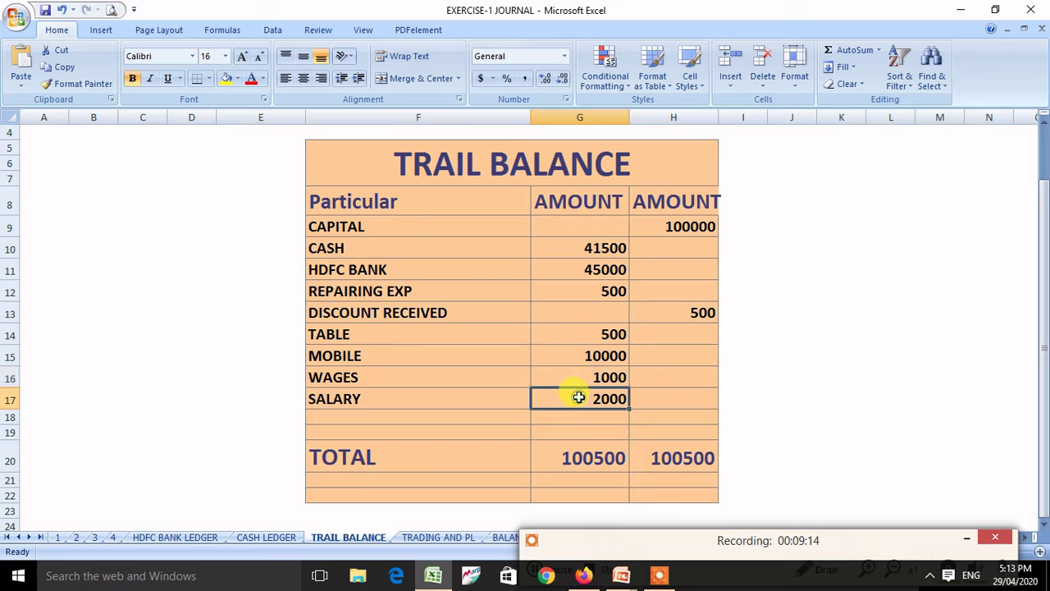
Trace the HDFC BANK debit amount to the BY BALANCE entry of the HDFC BANK Ledger on the CASH LEDGER sheet, ending back on TRAIL BALANCE
click(545, 270)
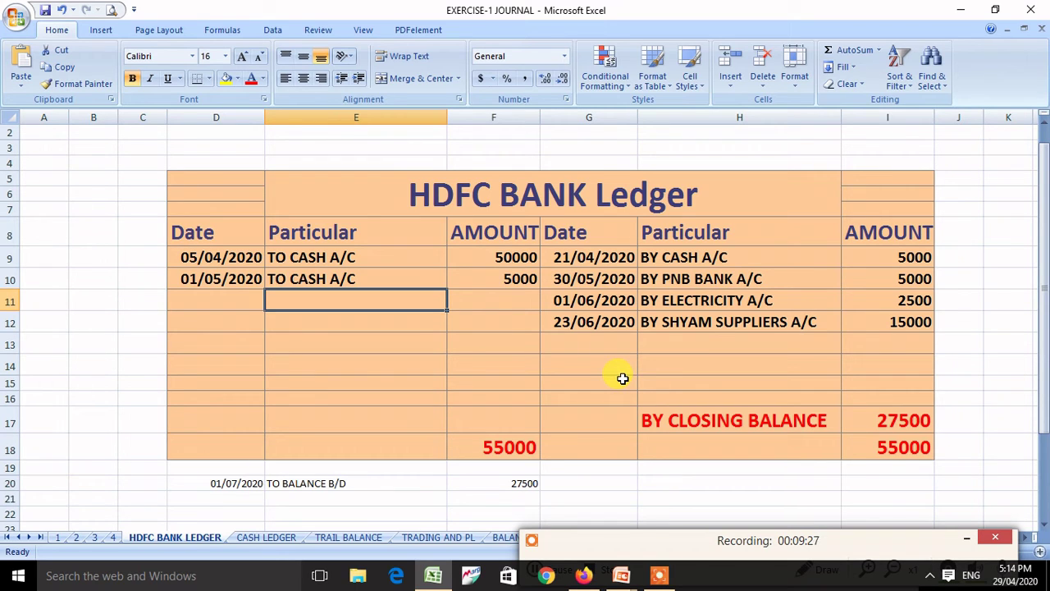
click(283, 538)
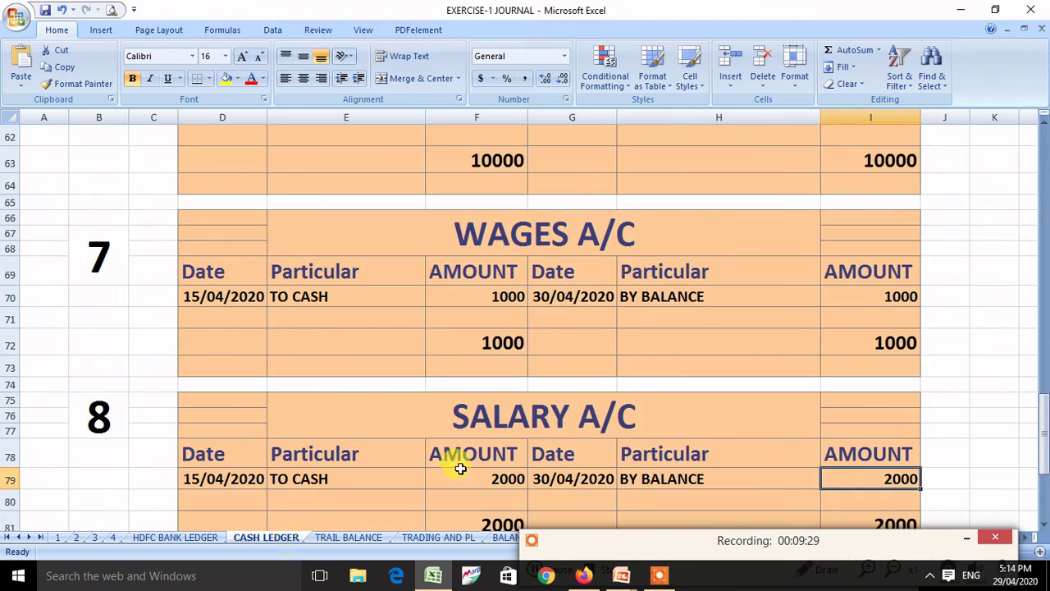
click(436, 513)
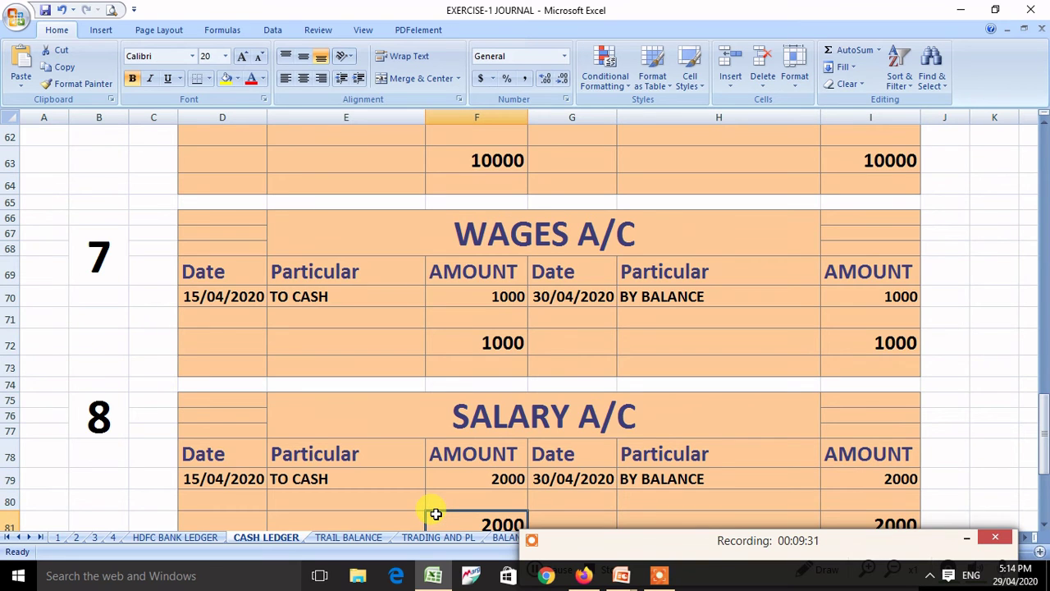
key(Down)
key(Down)
key(Down)
key(Down)
key(Down)
key(Down)
key(Down)
key(Down)
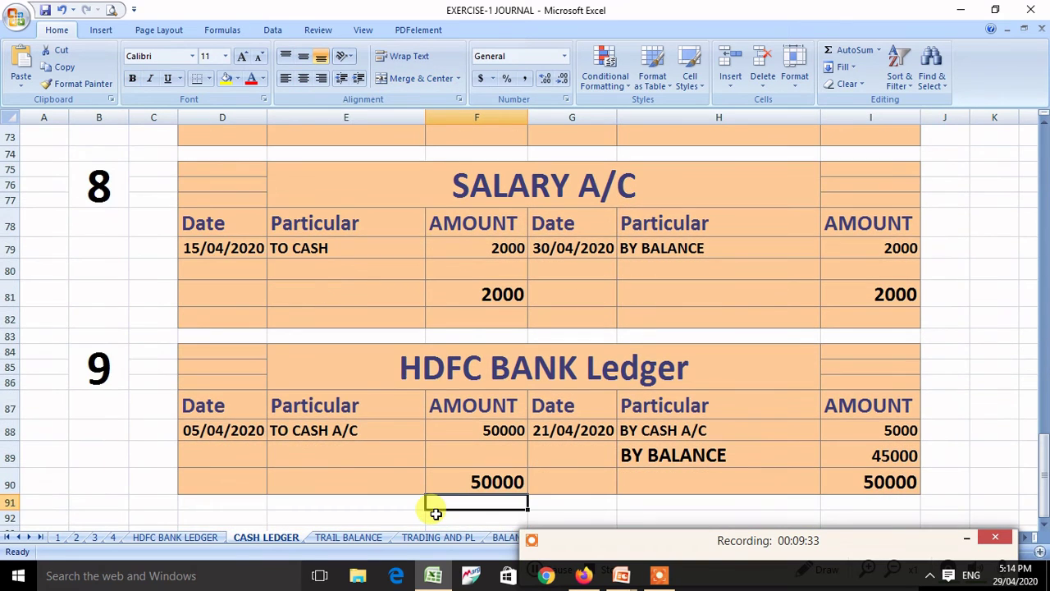
key(Up)
key(Up)
key(Up)
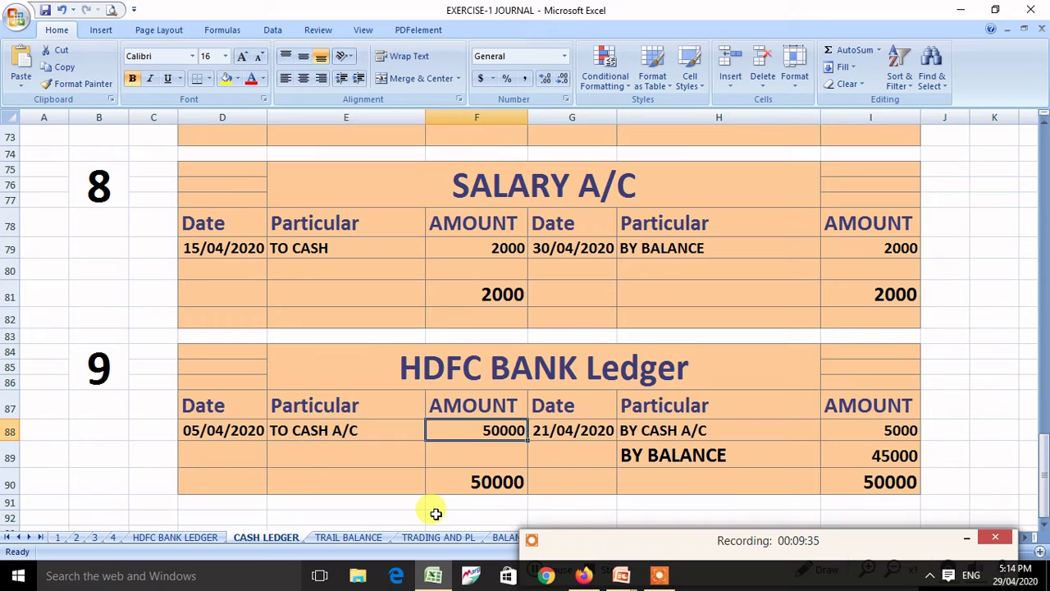
click(852, 458)
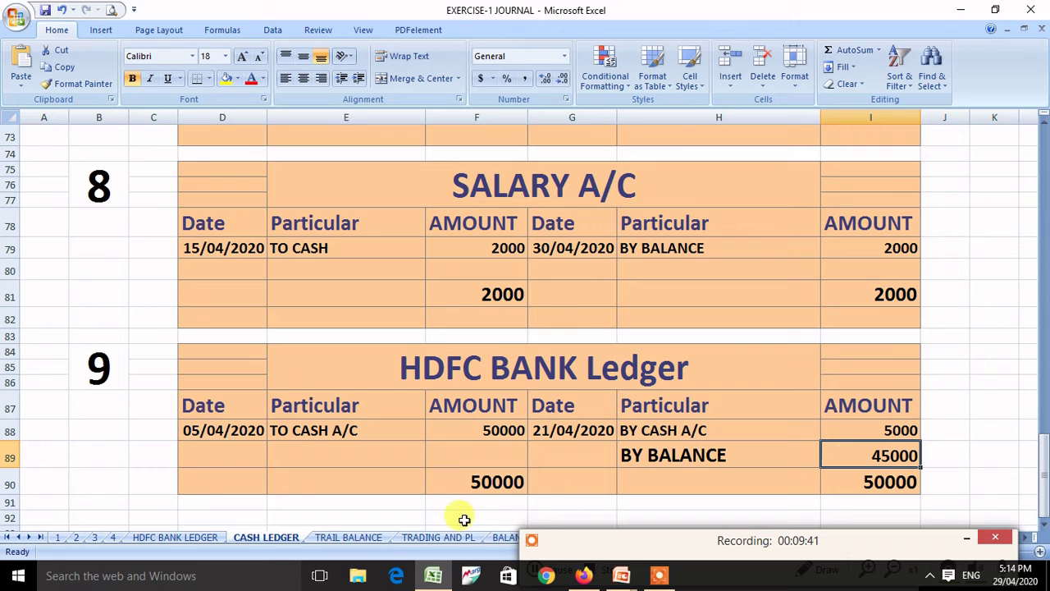
click(375, 539)
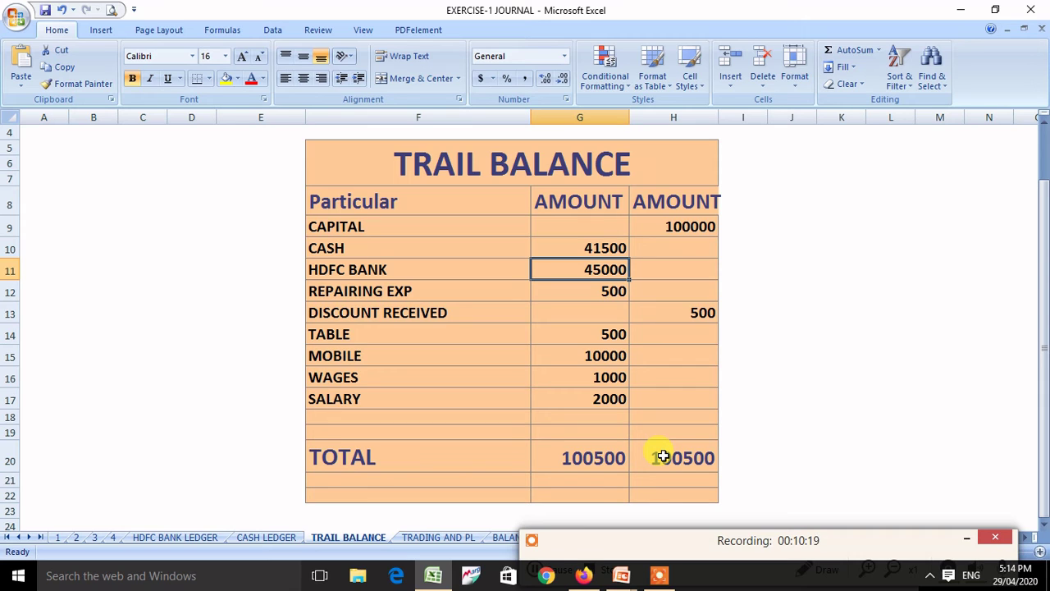
Review the Exercise-2, Exercise-3 and Exercise-4 journal entries on sheets 2, 3 and 4, and return to the TRAIL BALANCE sheet
click(76, 537)
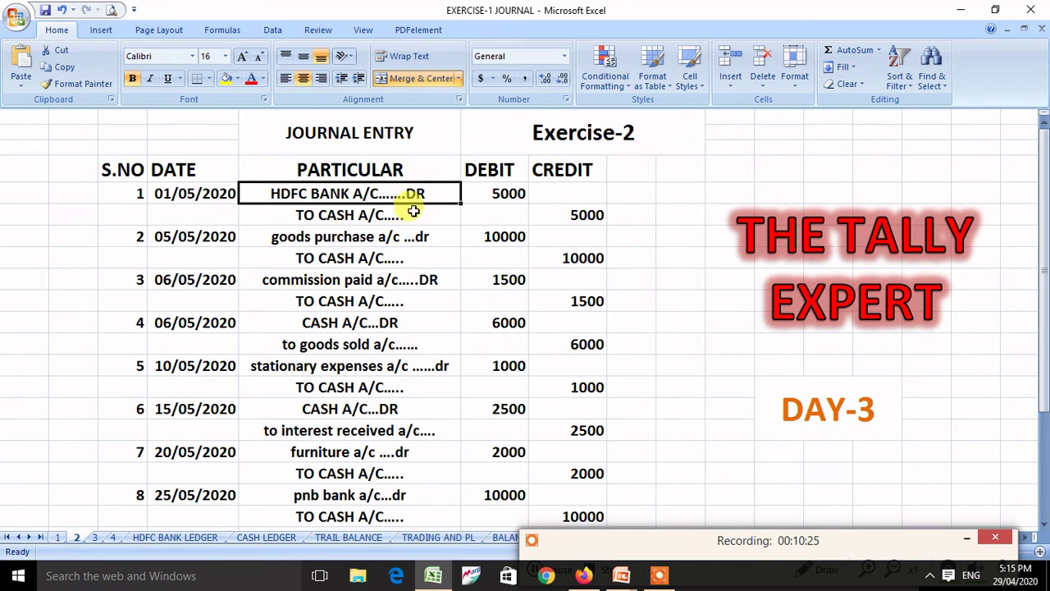
click(583, 134)
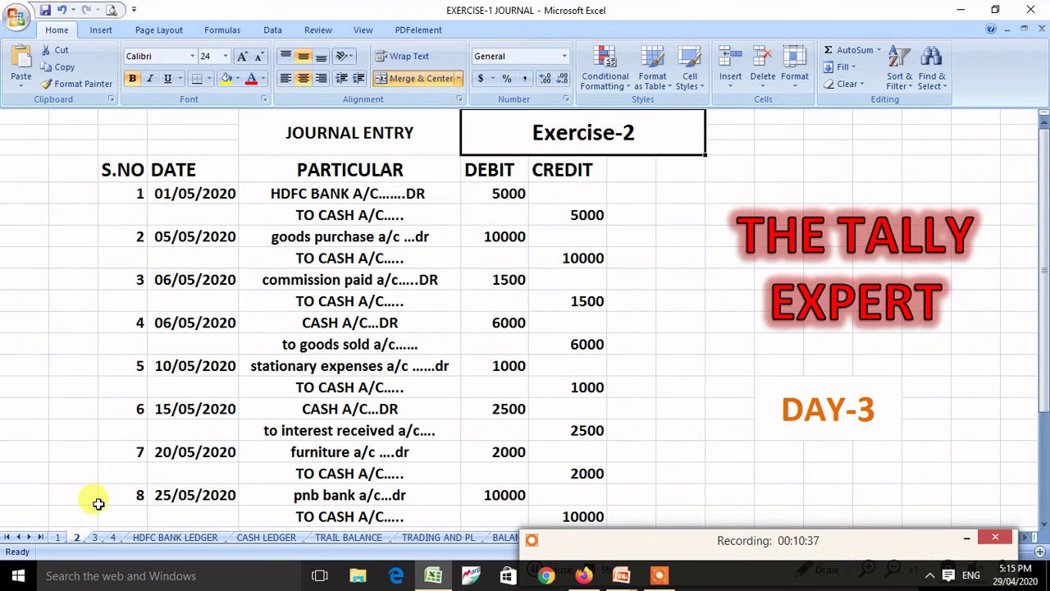
click(93, 537)
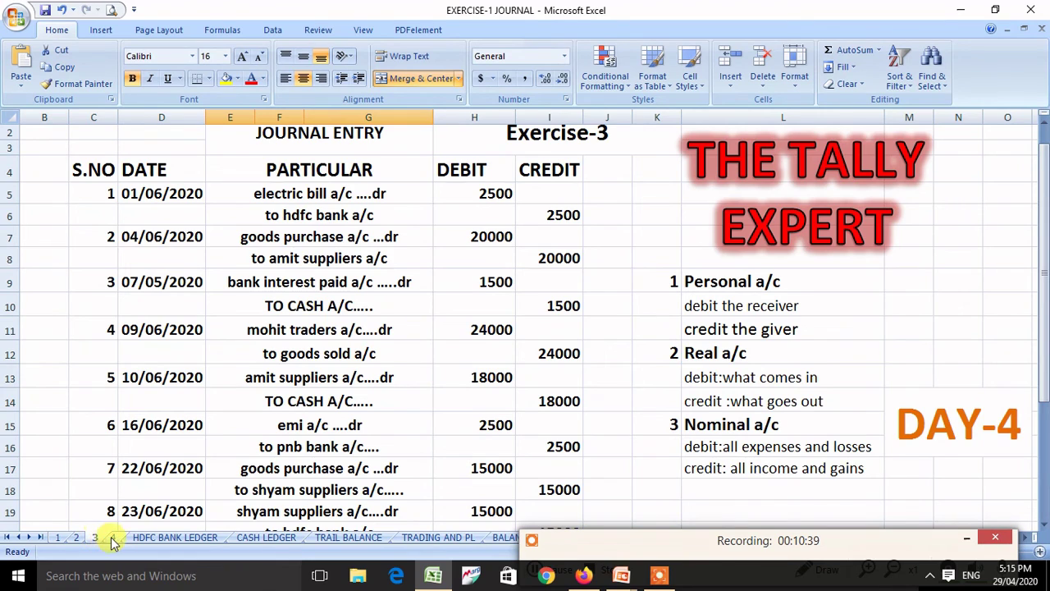
click(112, 539)
click(76, 536)
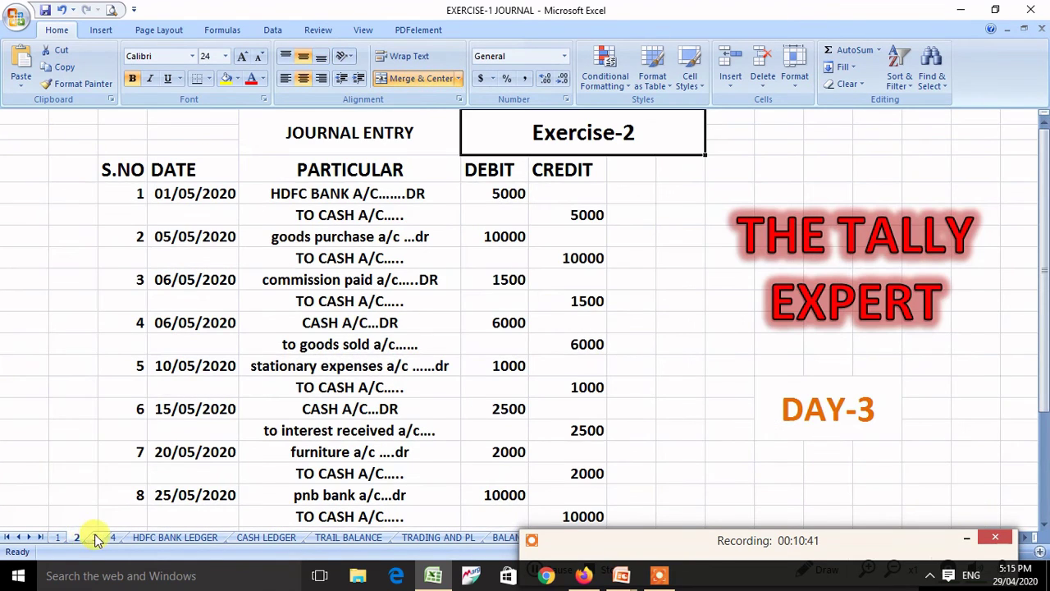
click(95, 538)
click(112, 539)
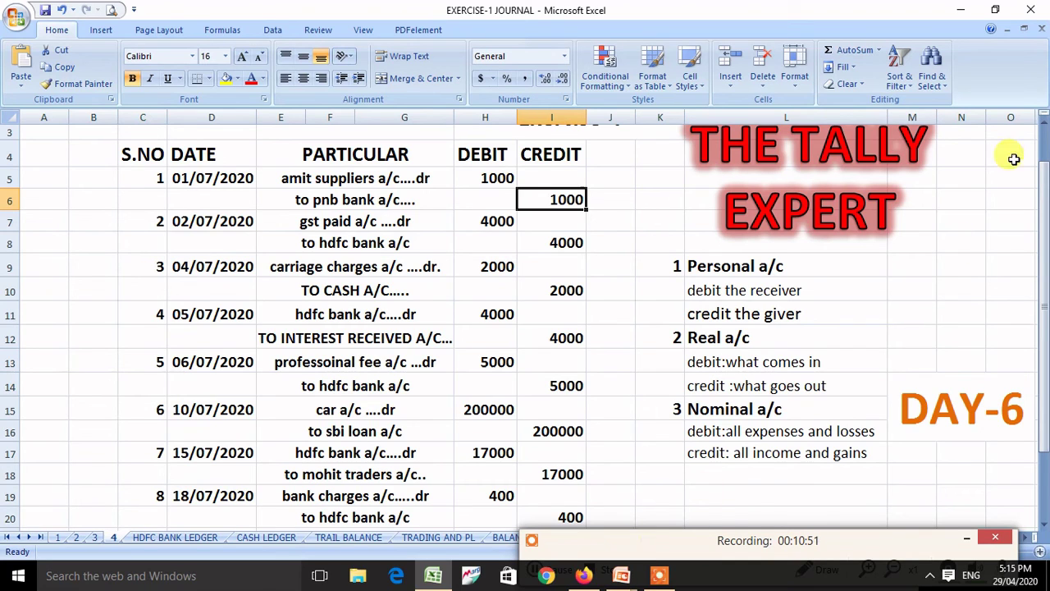
double_click(1044, 122)
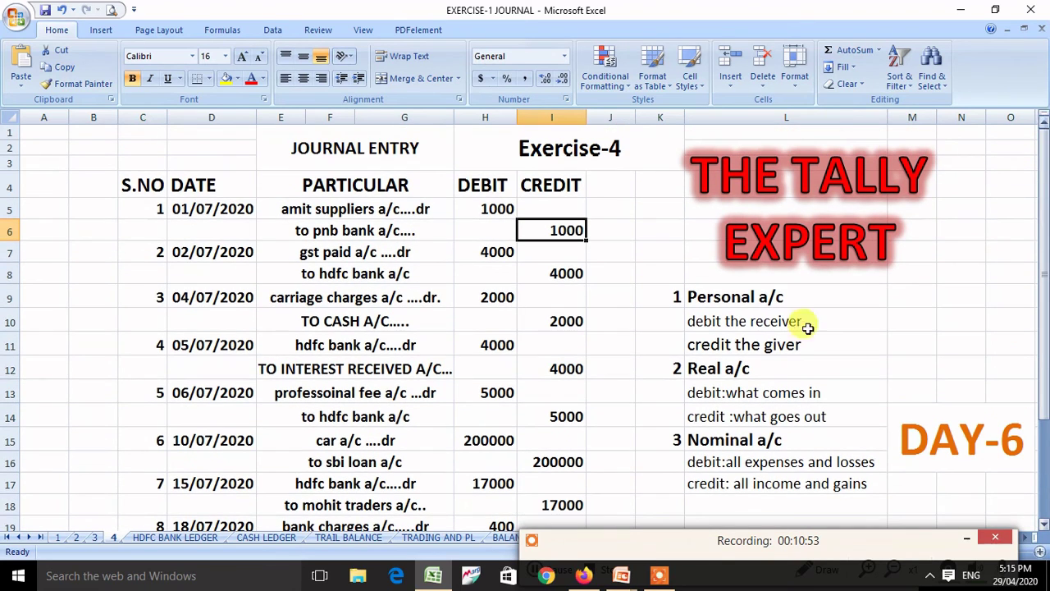
click(349, 537)
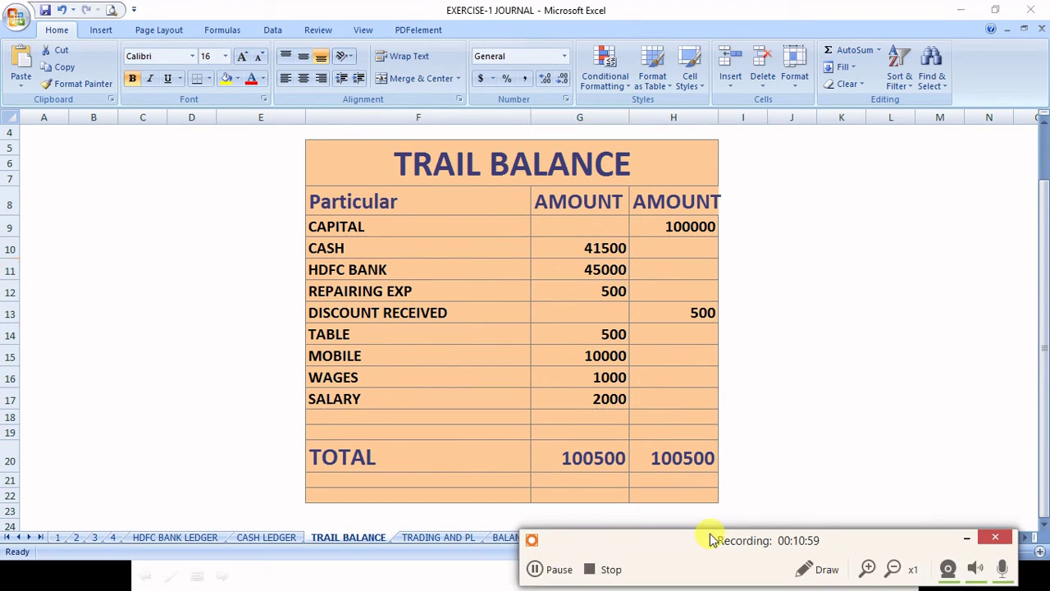
drag(714, 539, 728, 512)
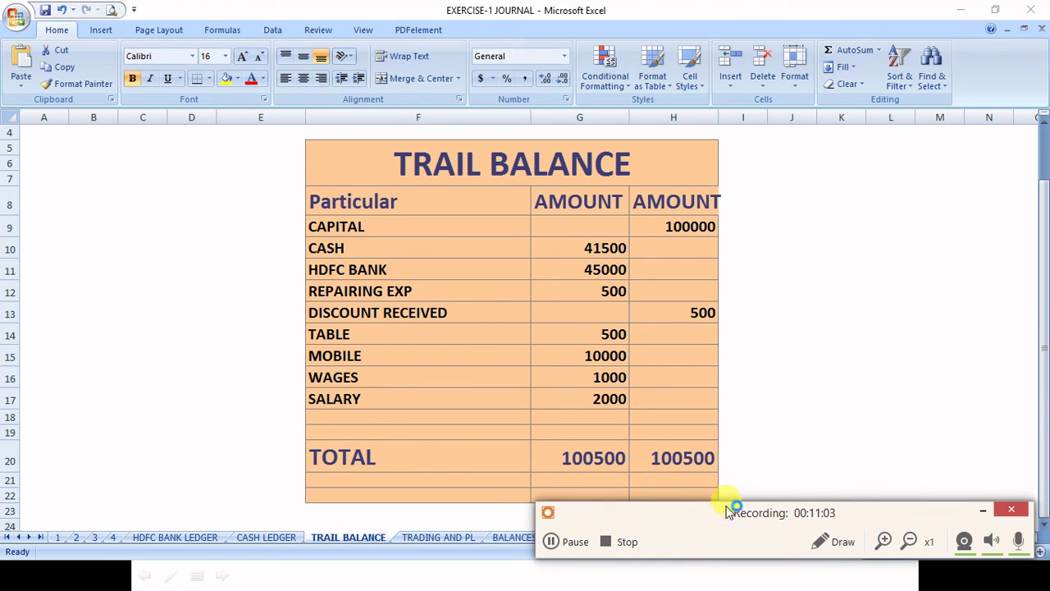